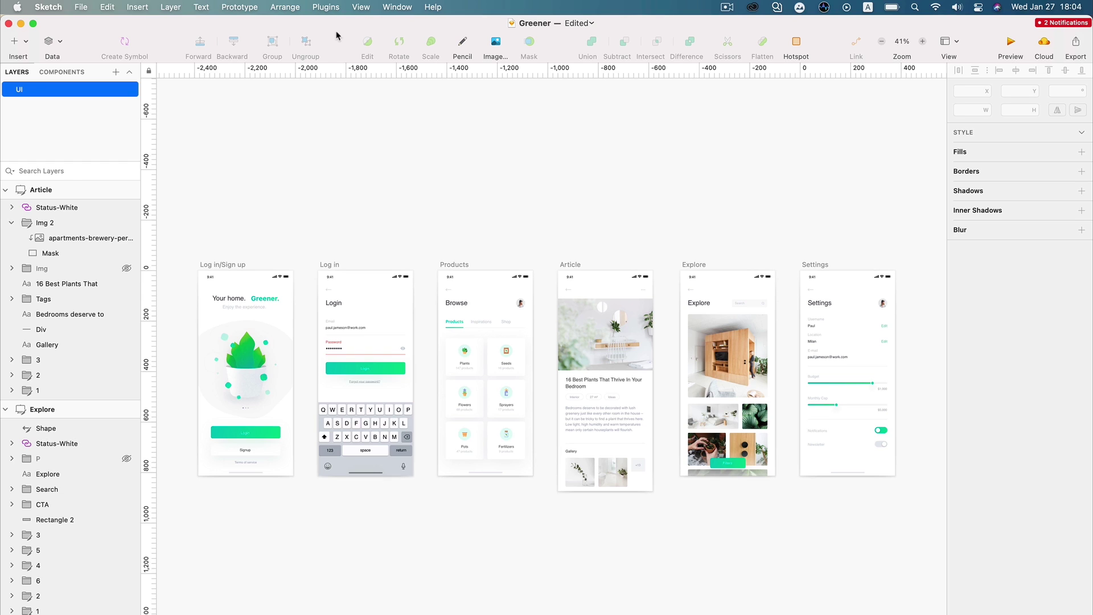
click(326, 7)
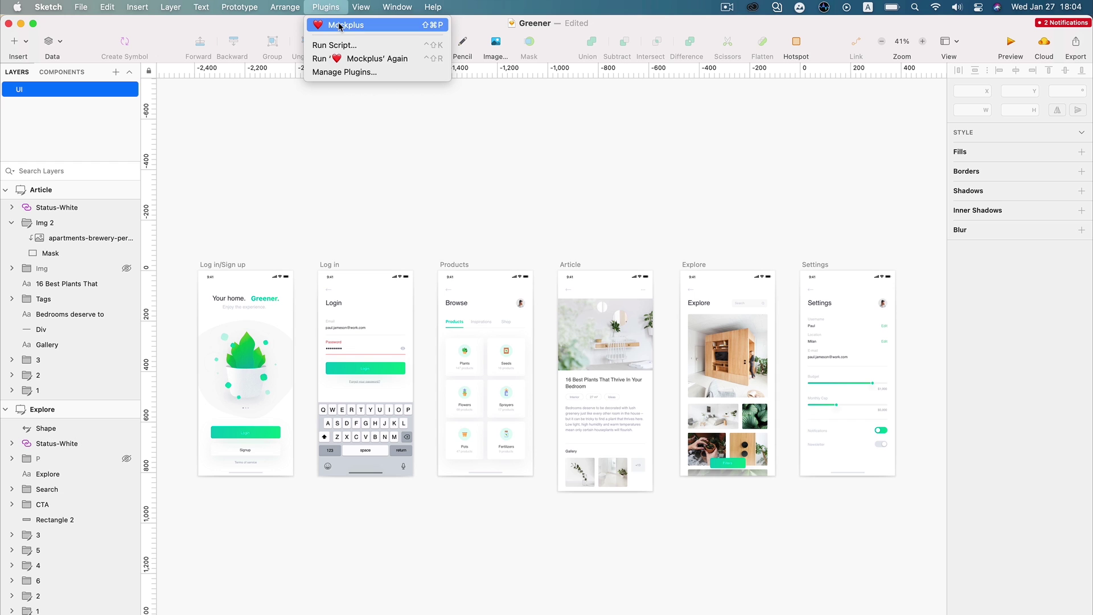
click(340, 27)
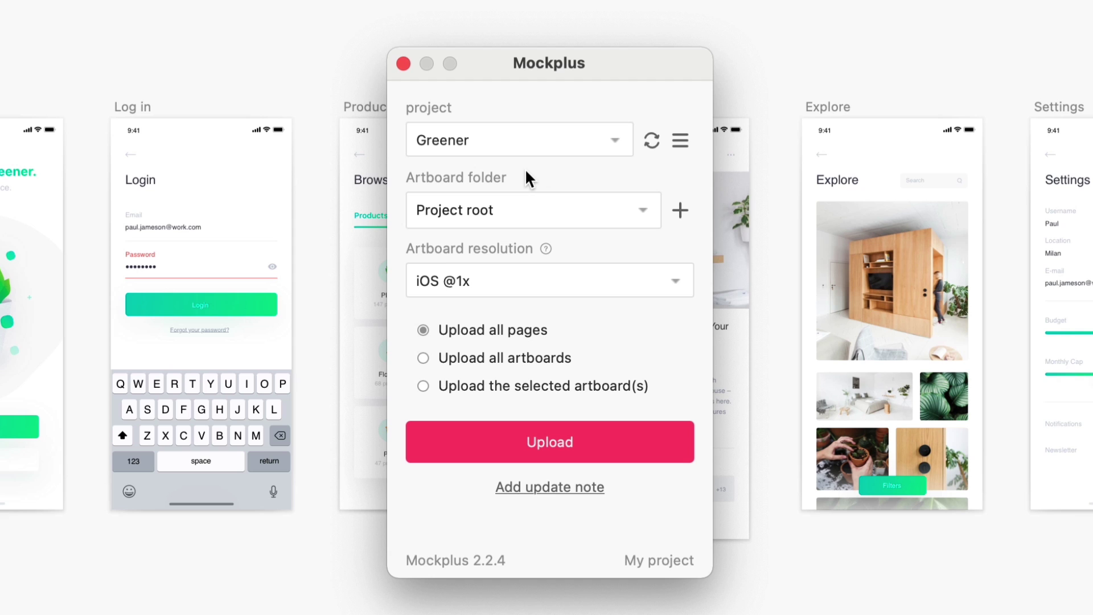
click(536, 282)
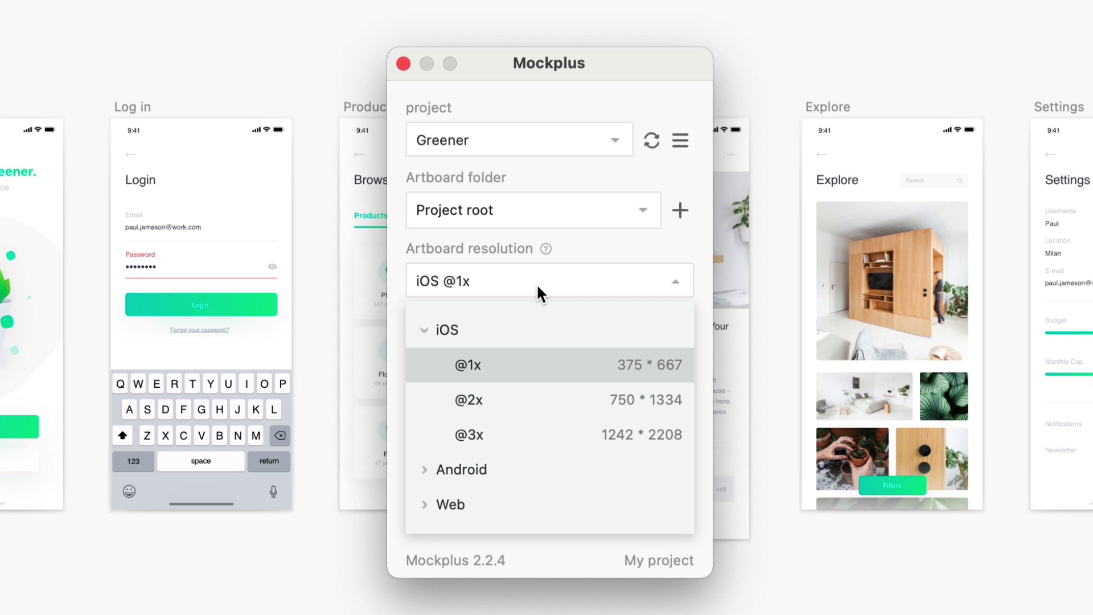
click(428, 330)
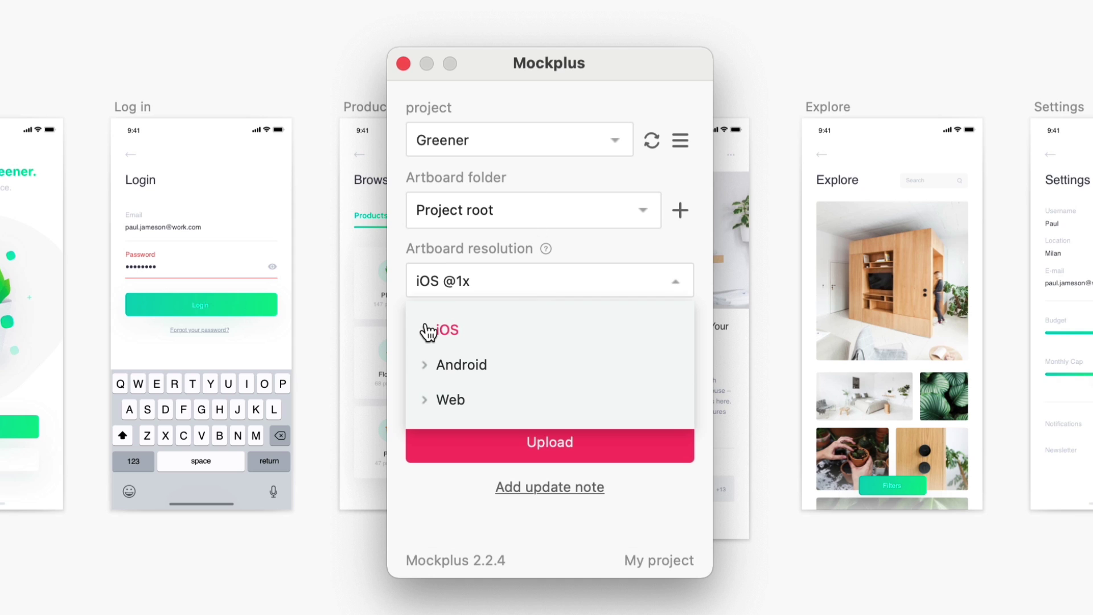
click(430, 371)
click(430, 369)
click(562, 268)
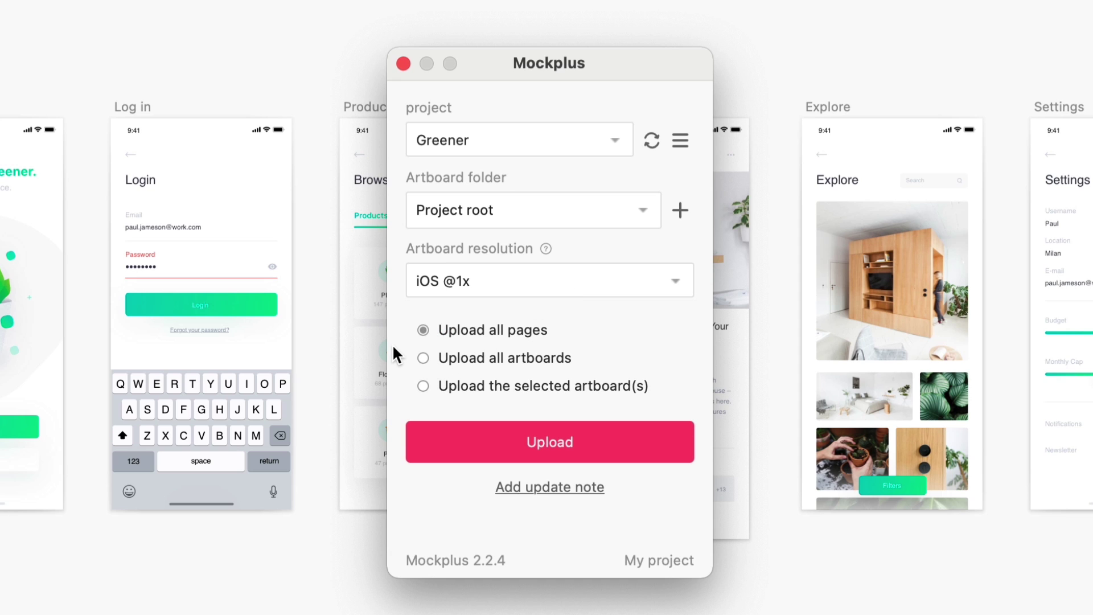
click(527, 459)
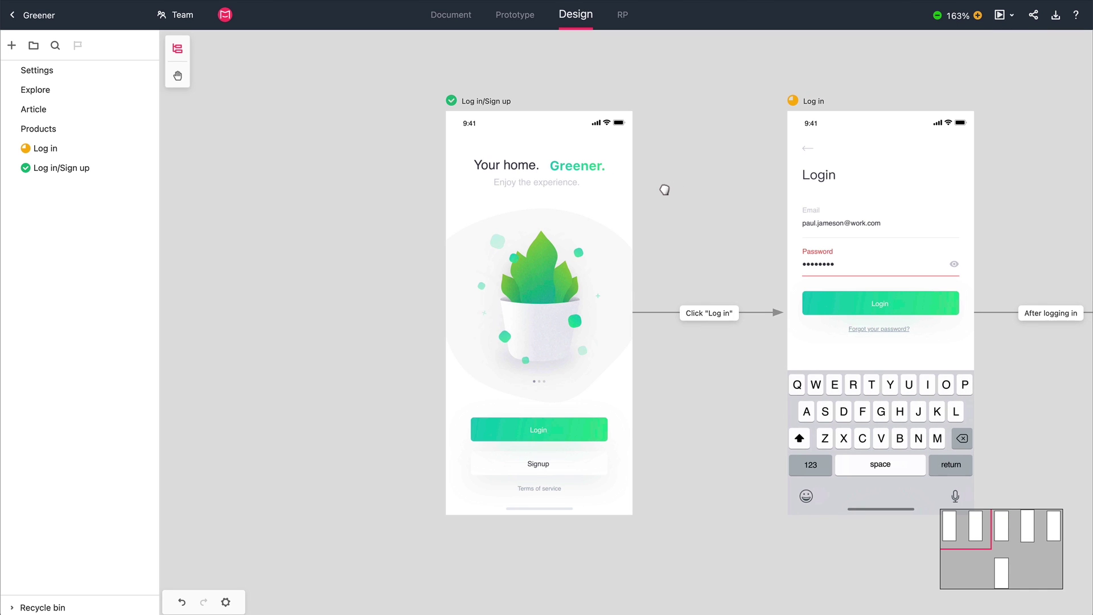
Connect the Products screen to Settings with a flow arrow labelled 'Settings'.
scroll(659, 188, down, 6)
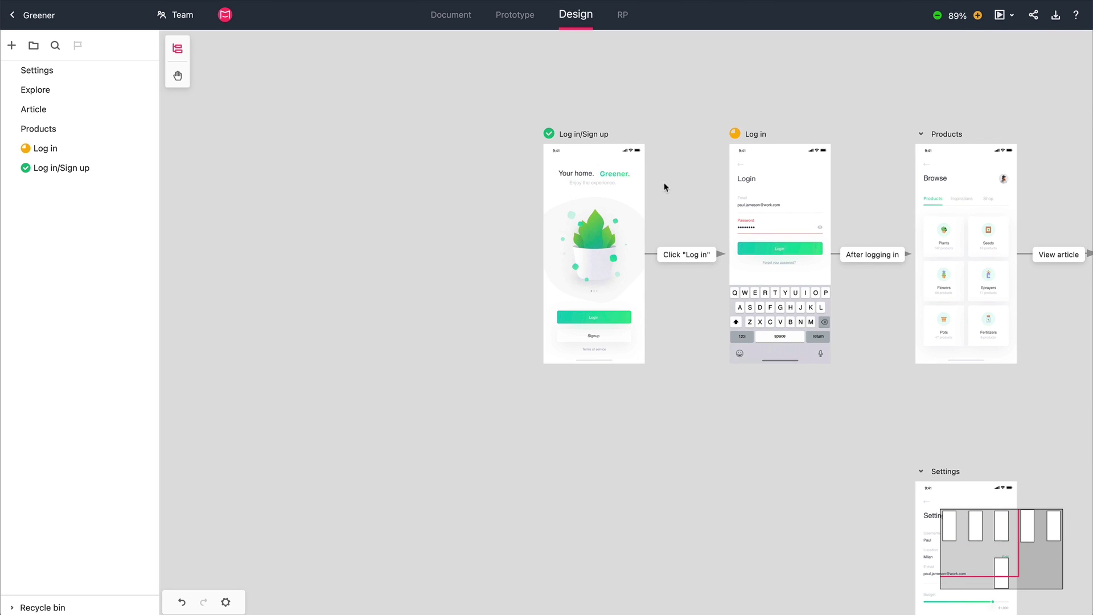
drag(403, 129, 325, 130)
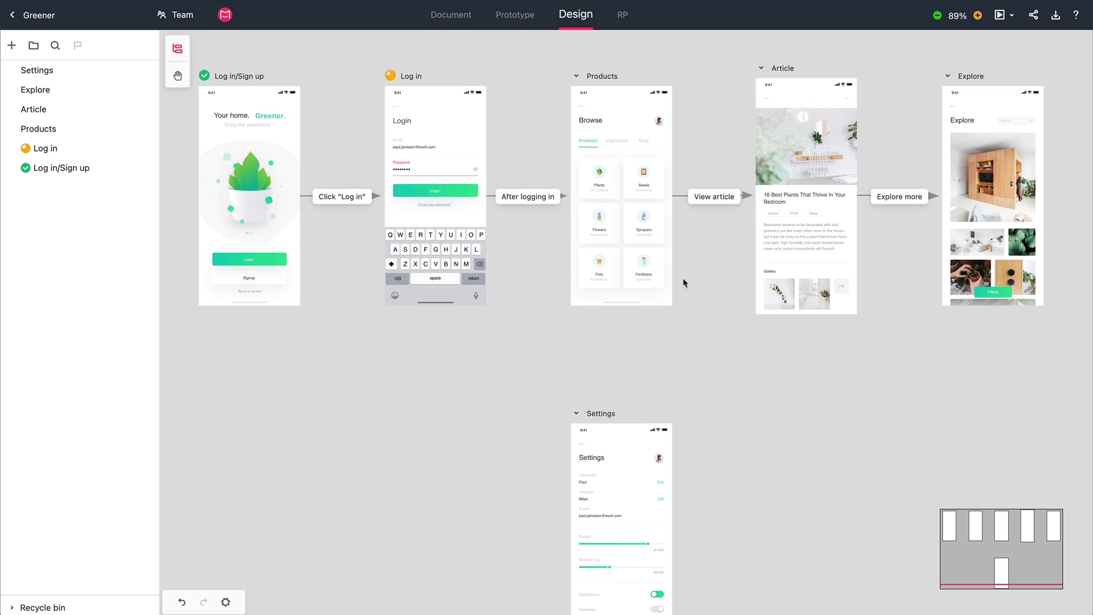
click(646, 269)
drag(678, 196, 610, 444)
click(621, 354)
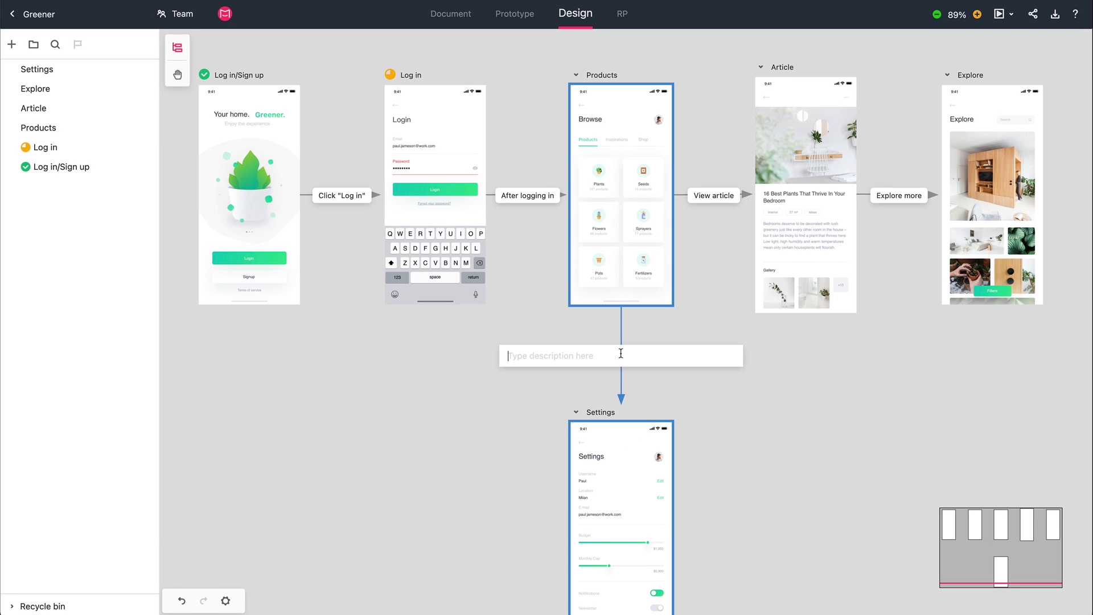
text(Settings)
click(702, 334)
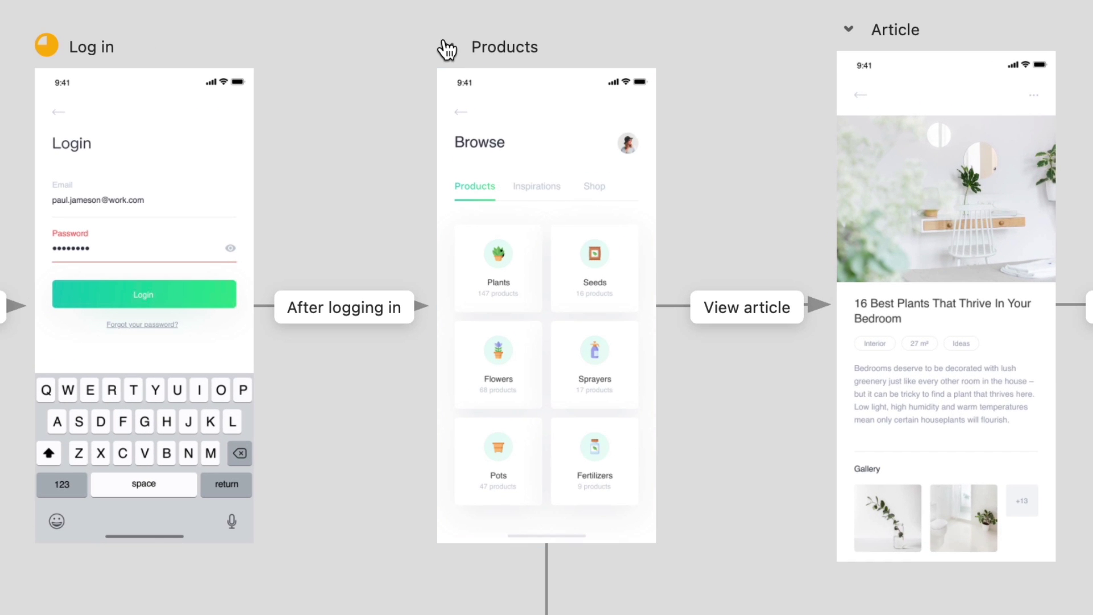
Tag the Products screen with a yellow half-circle progress tag.
click(575, 75)
click(447, 49)
click(537, 241)
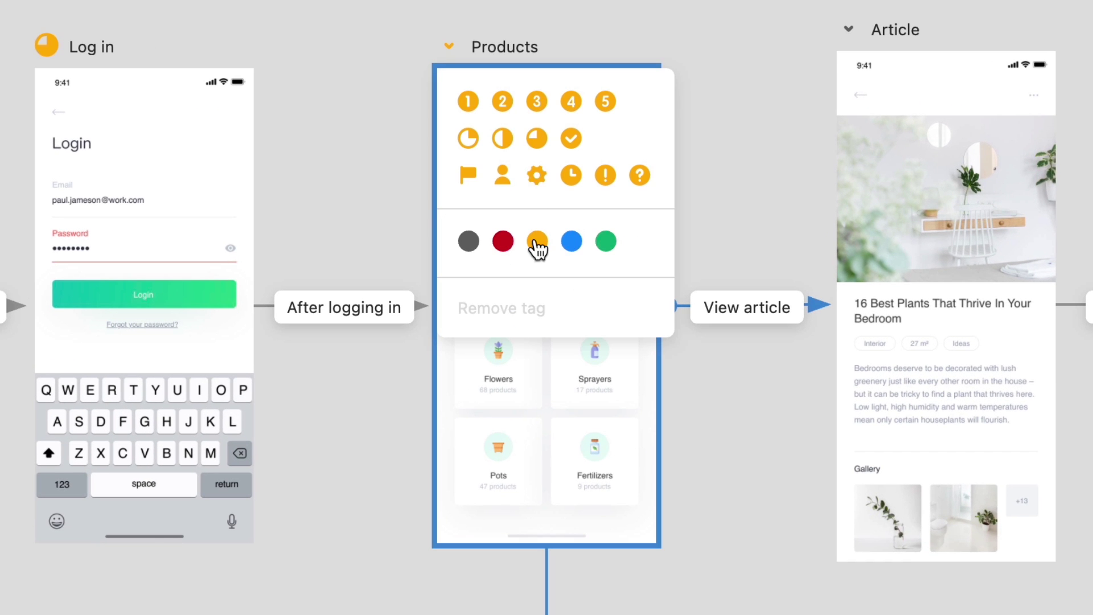
click(504, 137)
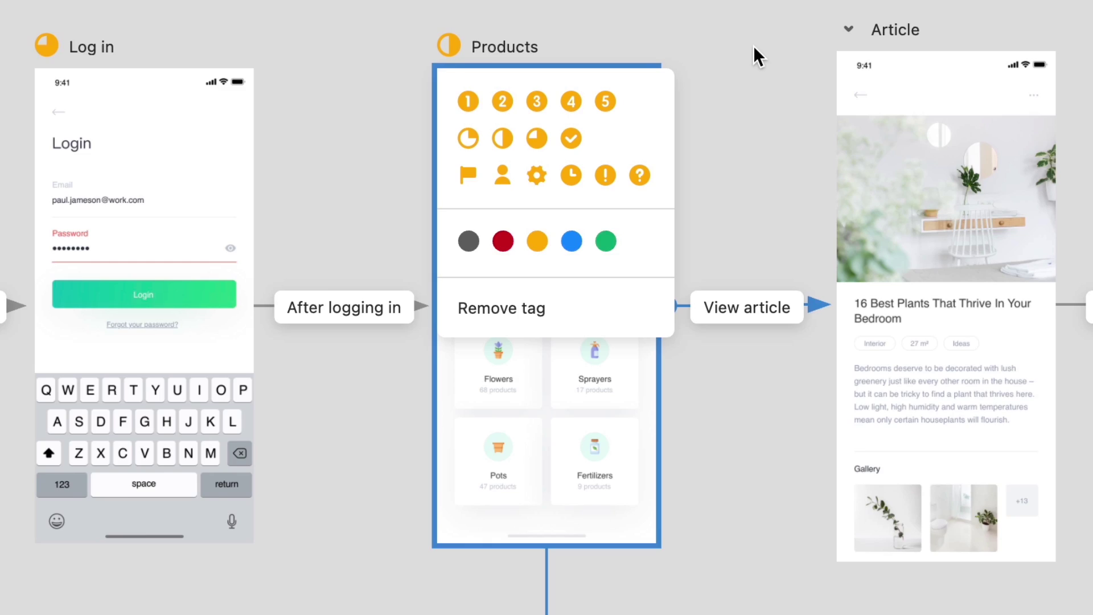
click(753, 46)
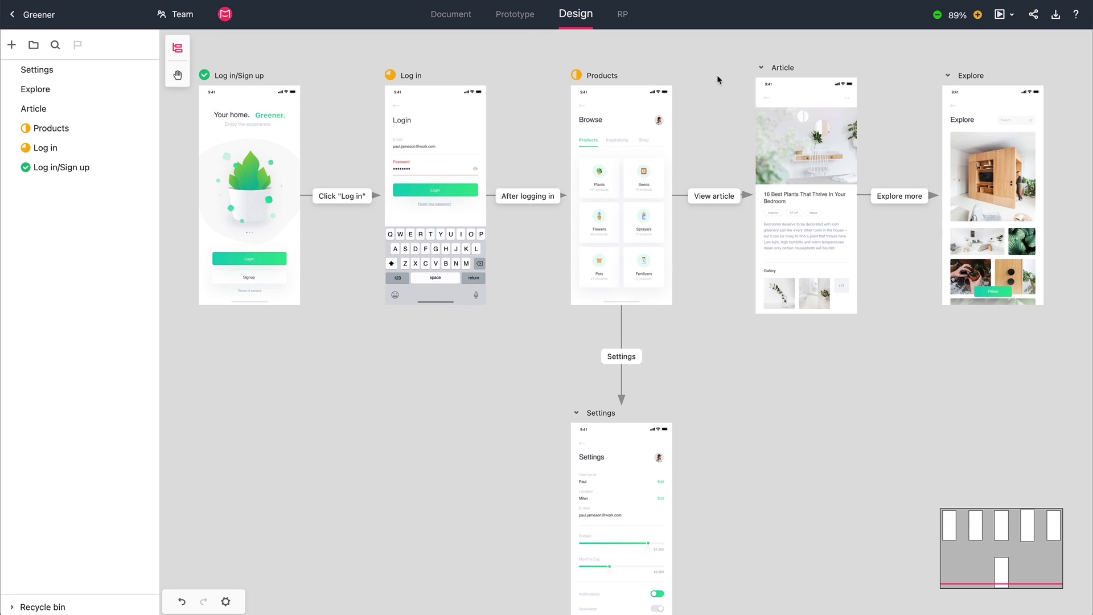
Open Products and pin the comment 'Move Shop to the first one.' at the top of the grid.
double_click(648, 174)
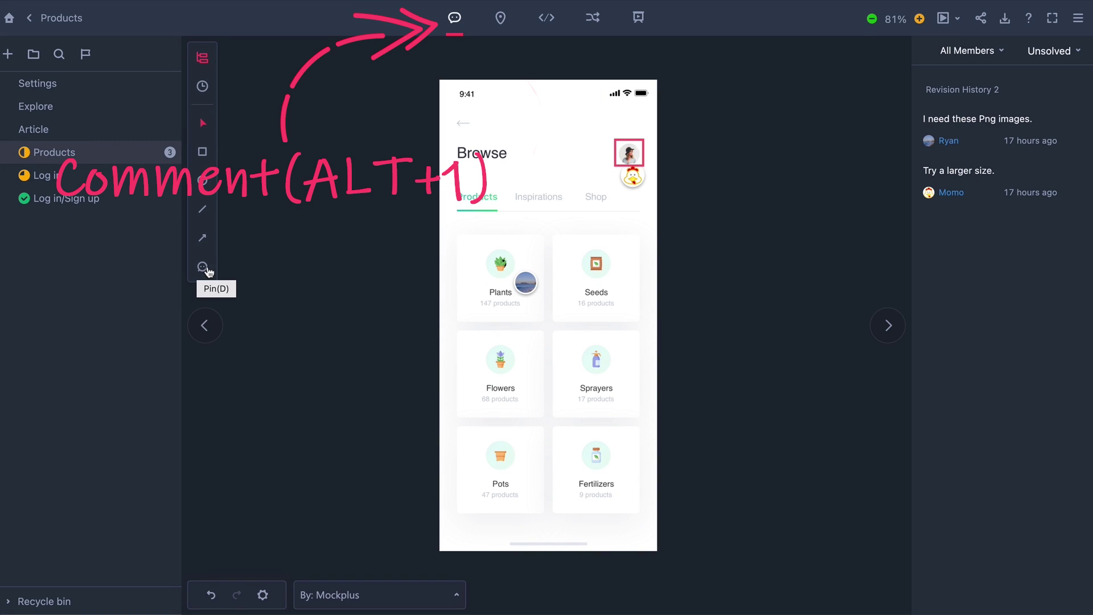
click(202, 266)
click(570, 226)
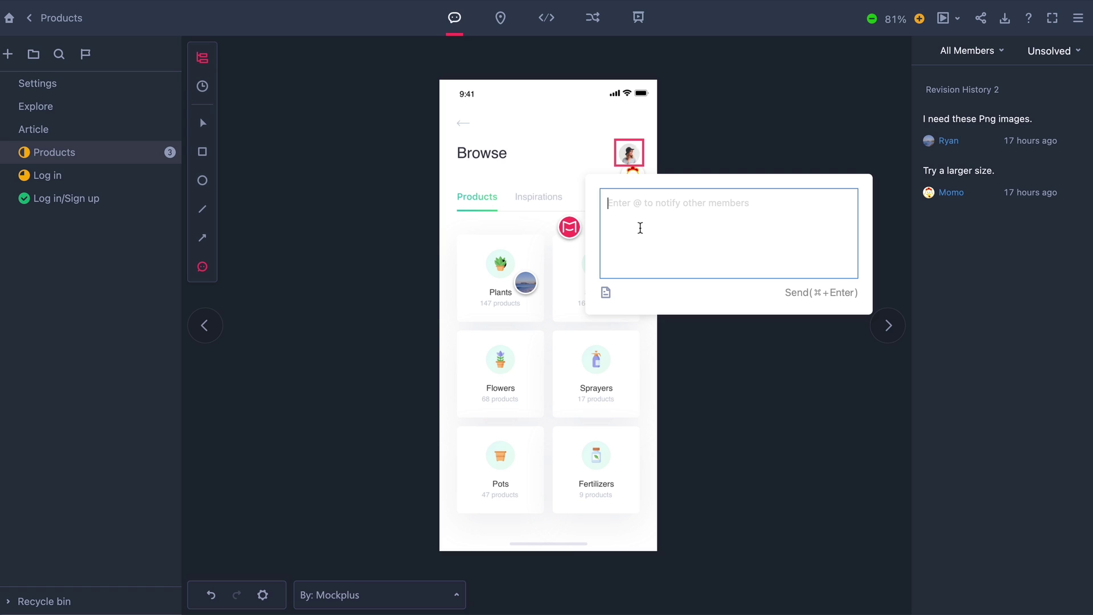
text(Move Shop to the first one.)
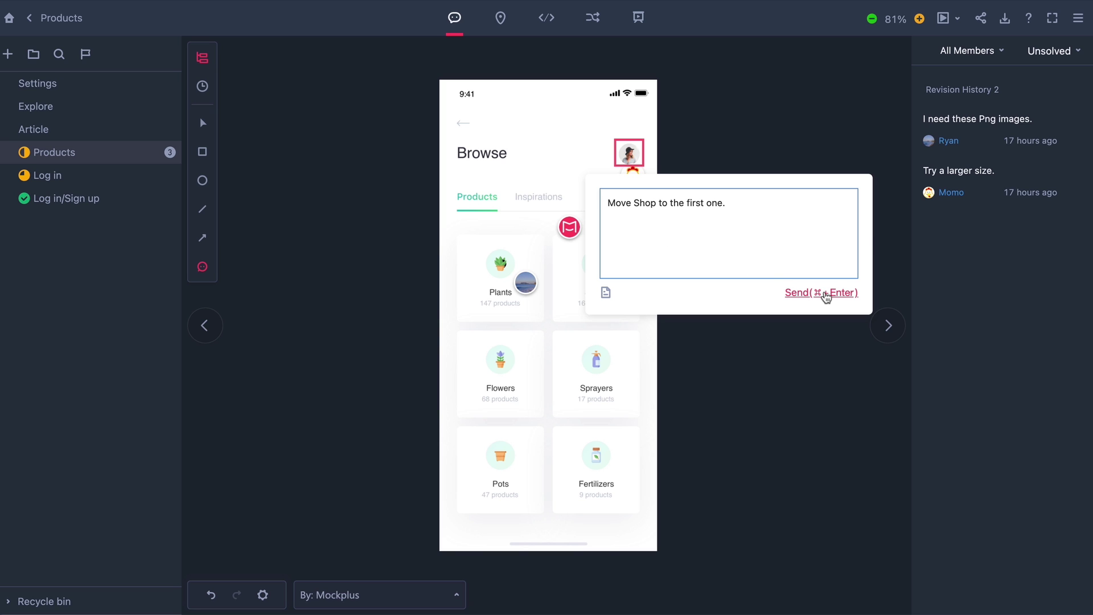
click(819, 293)
Draw an arrow markup pointing at the Shop tab.
click(776, 128)
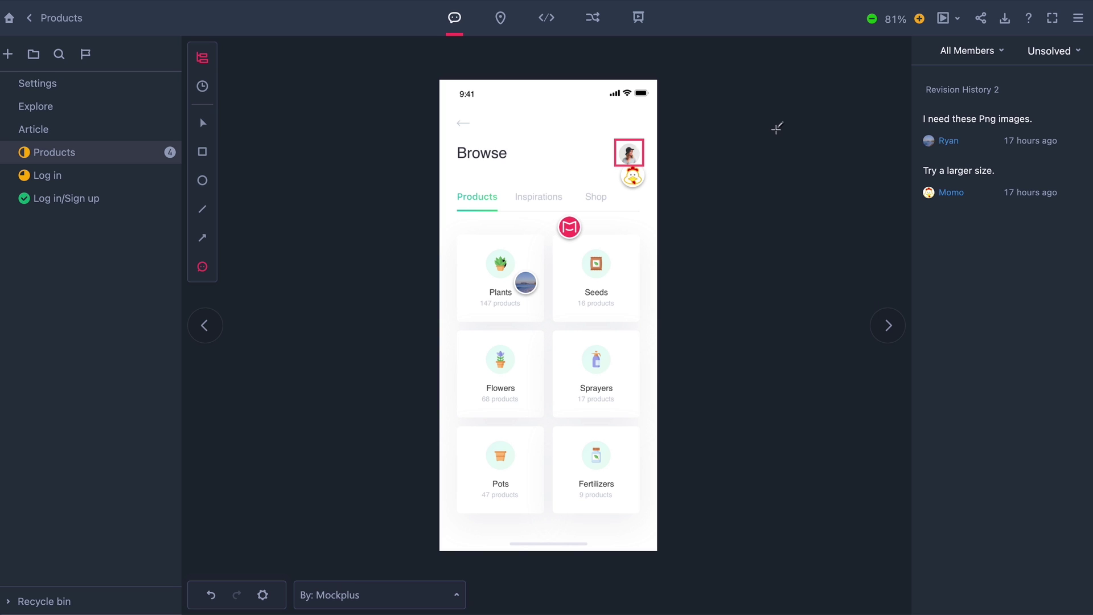
click(202, 238)
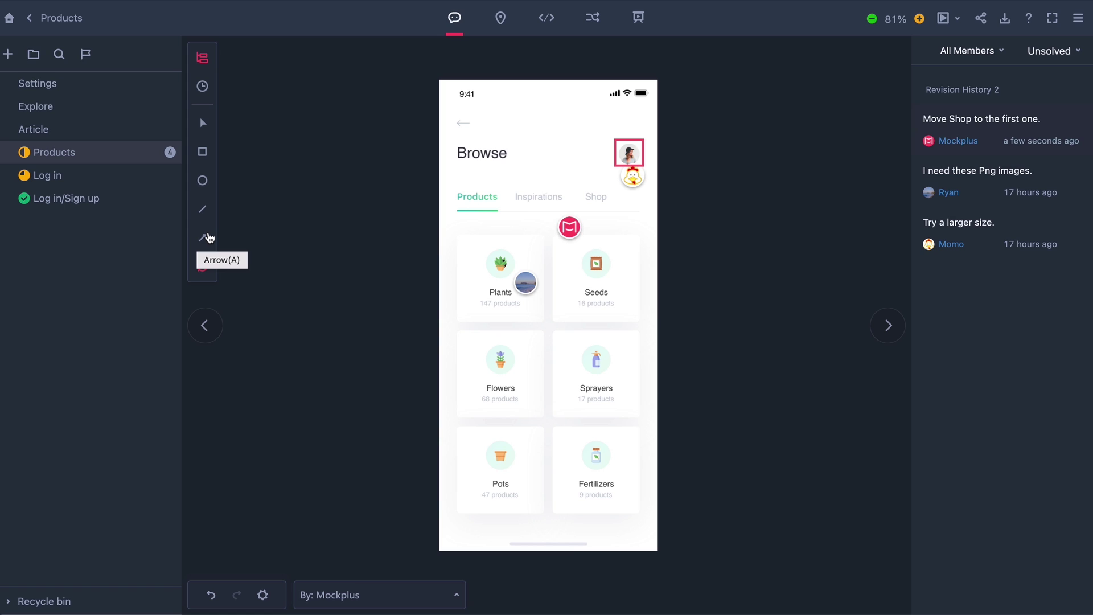
drag(587, 220, 594, 206)
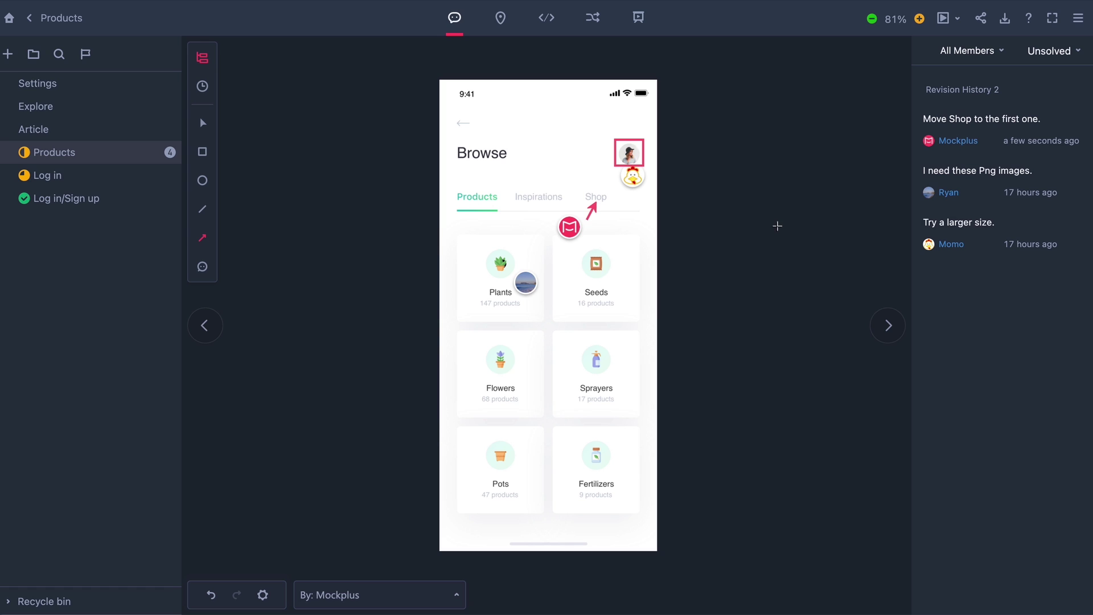
Mark the comment asking for Png images as resolved.
click(976, 183)
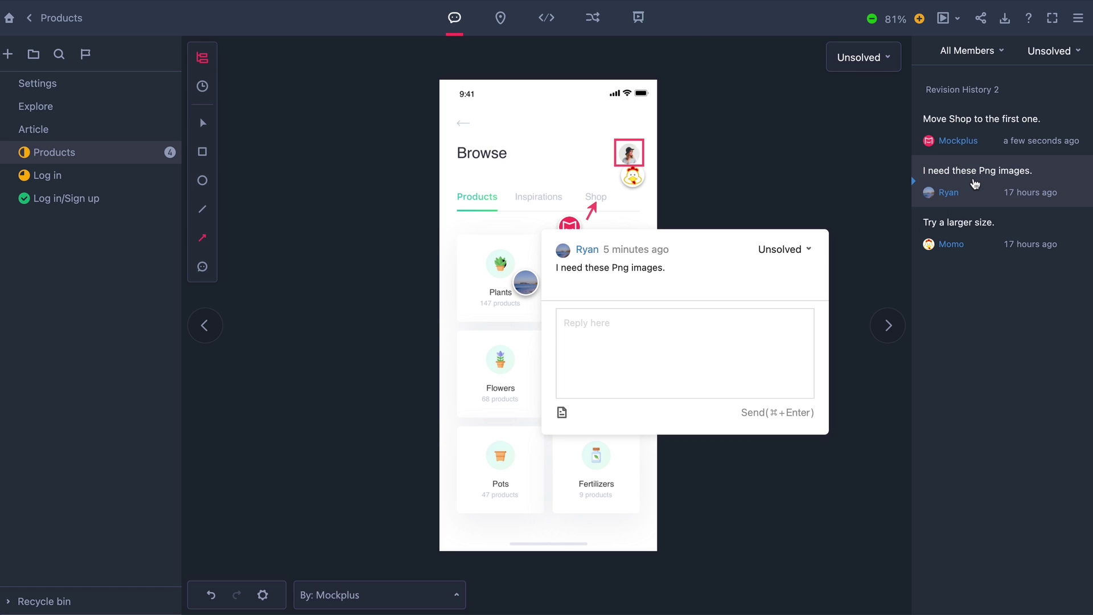
click(785, 255)
click(778, 300)
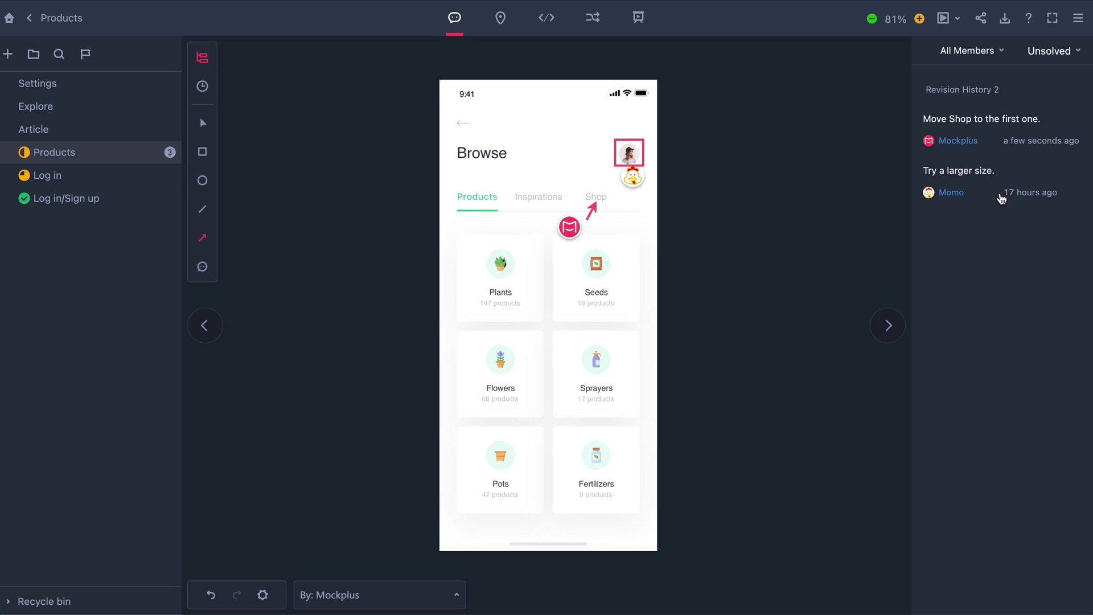
Reply 'Got it.' to the 'Try a larger size.' comment.
click(1001, 199)
click(501, 228)
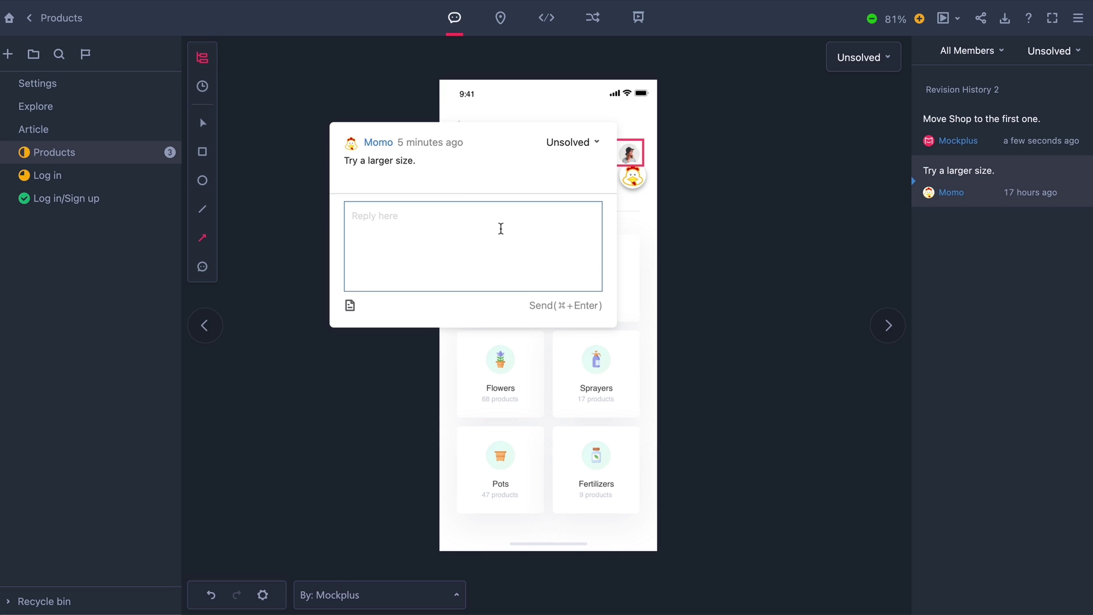
text(Got)
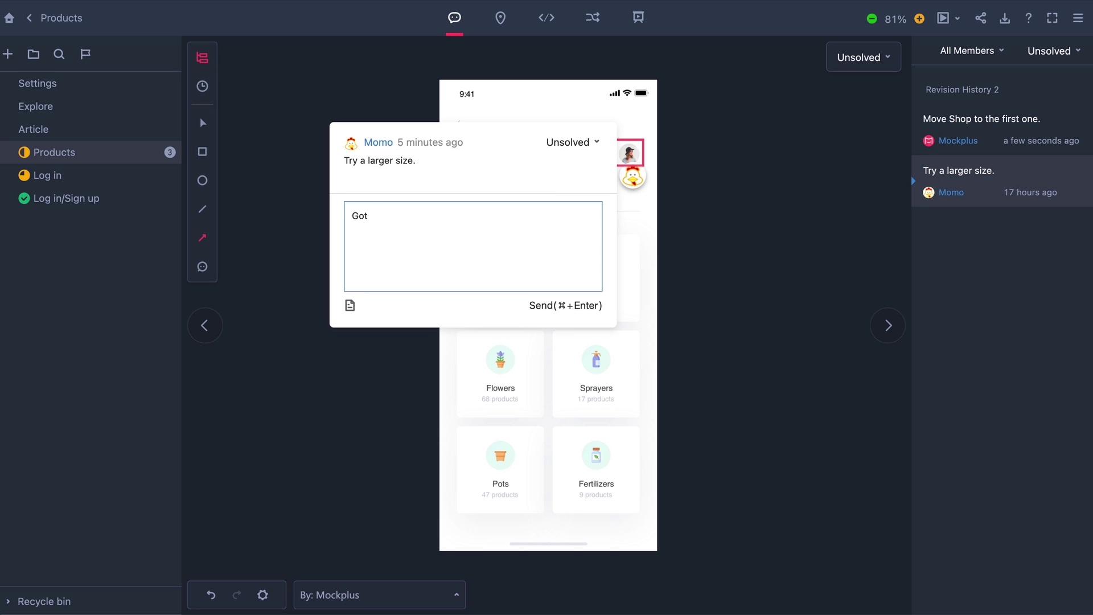
text( it.)
click(550, 307)
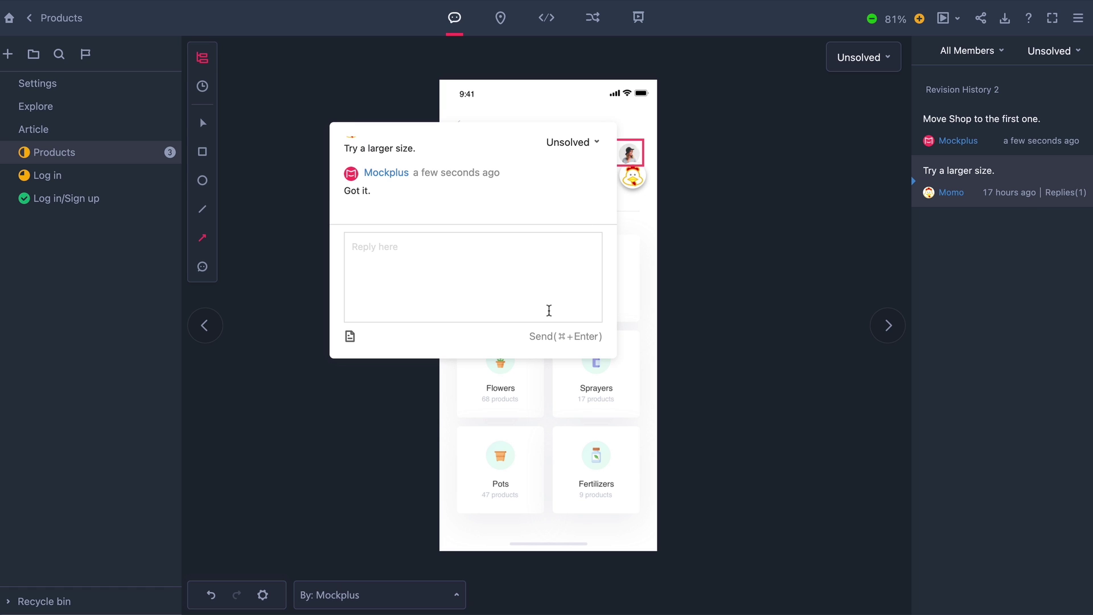
scroll(535, 173, up, 1)
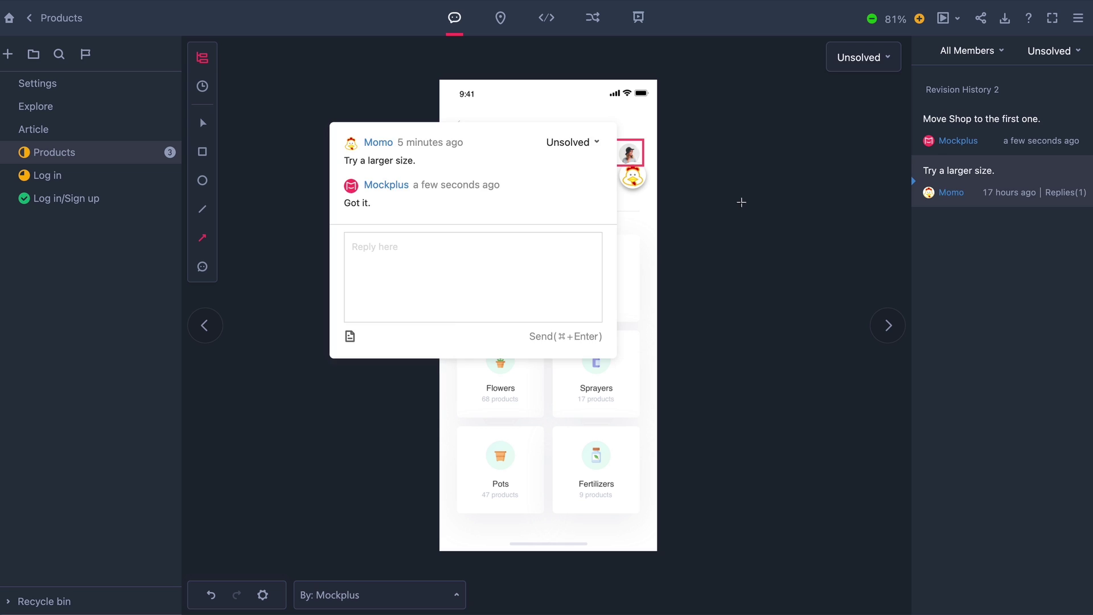
click(740, 202)
Set the 'Try a larger size.' comment's status to Resolved.
click(950, 199)
click(571, 142)
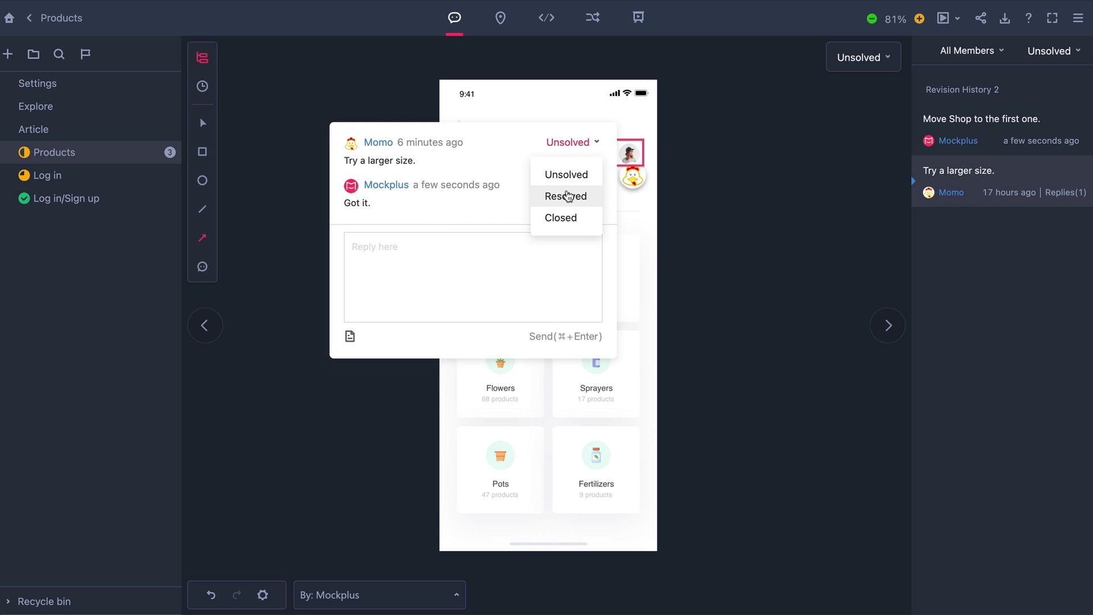
click(565, 195)
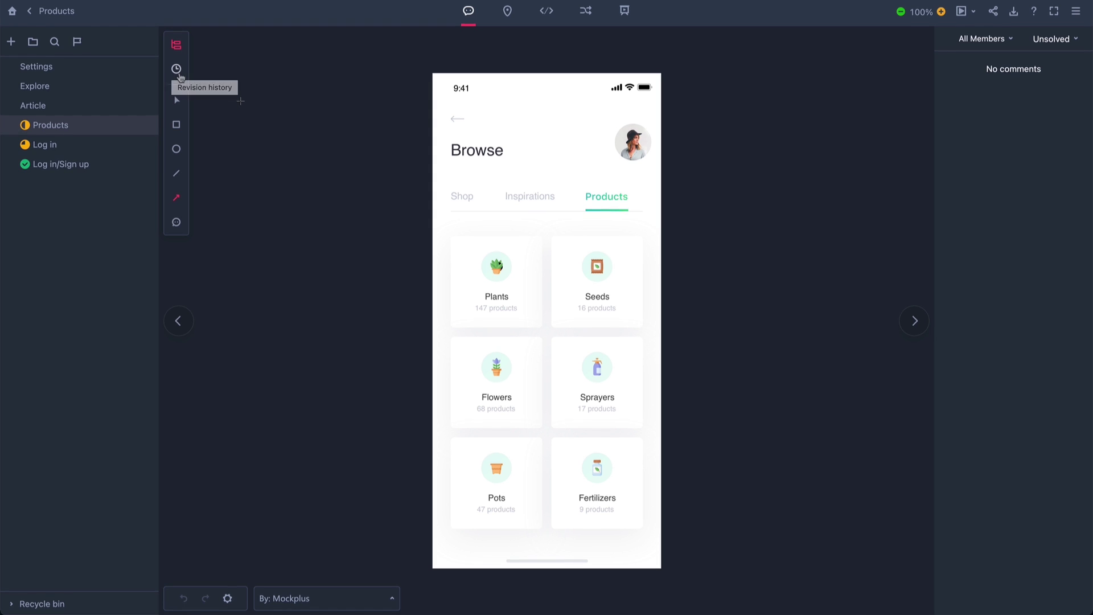
Compare Revision history2 of the Products page against the latest revision 4.
click(177, 70)
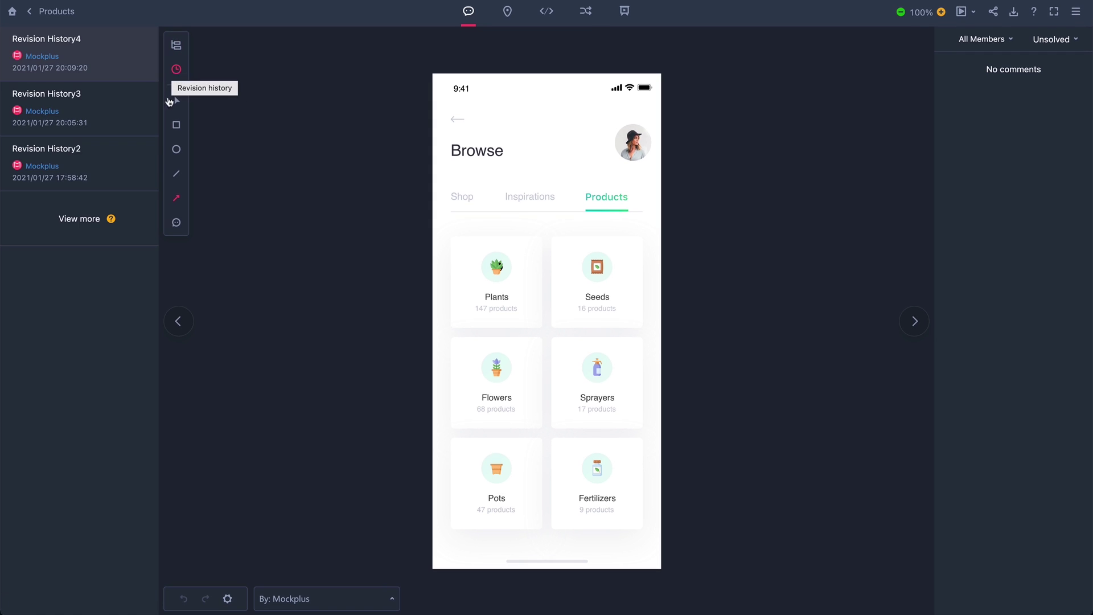
mouse_move(146, 152)
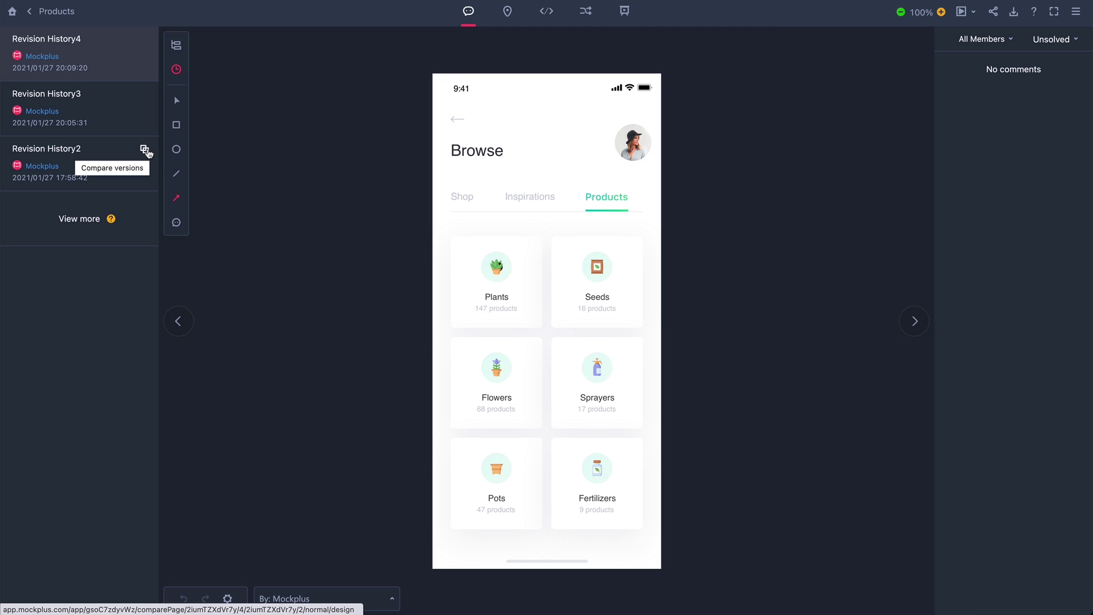
click(146, 151)
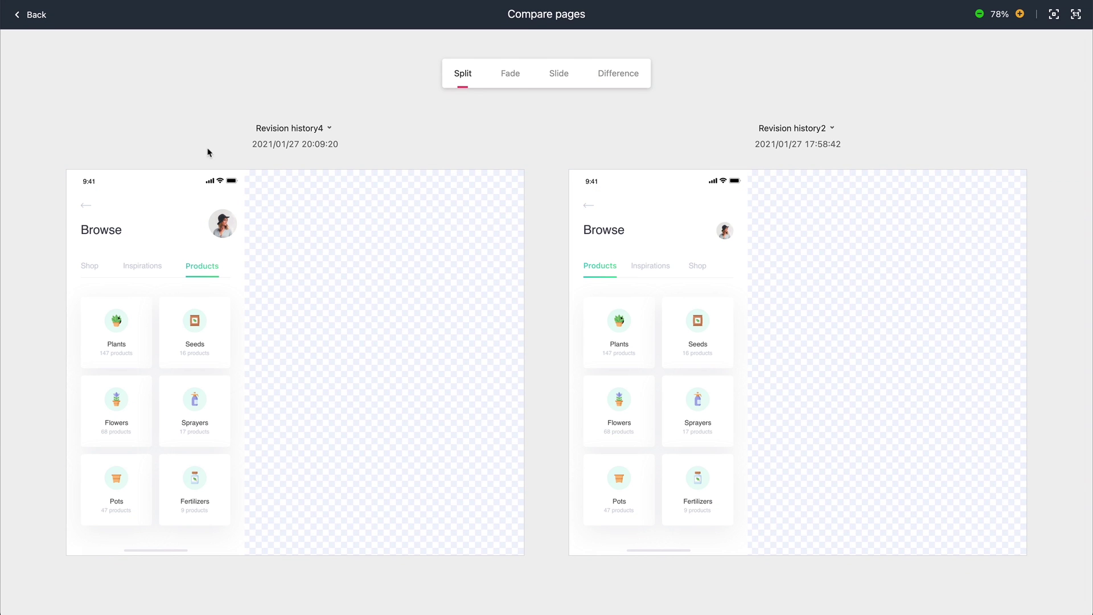
View the revision comparison in Fade, Slide and Difference modes, adjusting the fade slider and divider.
click(515, 76)
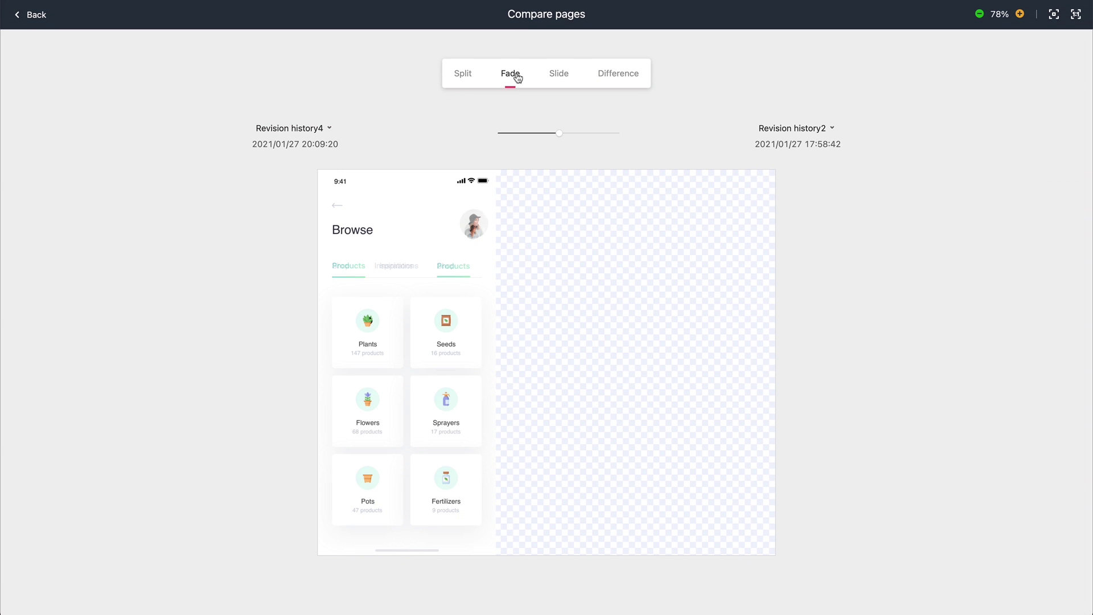
drag(559, 135, 634, 134)
click(558, 75)
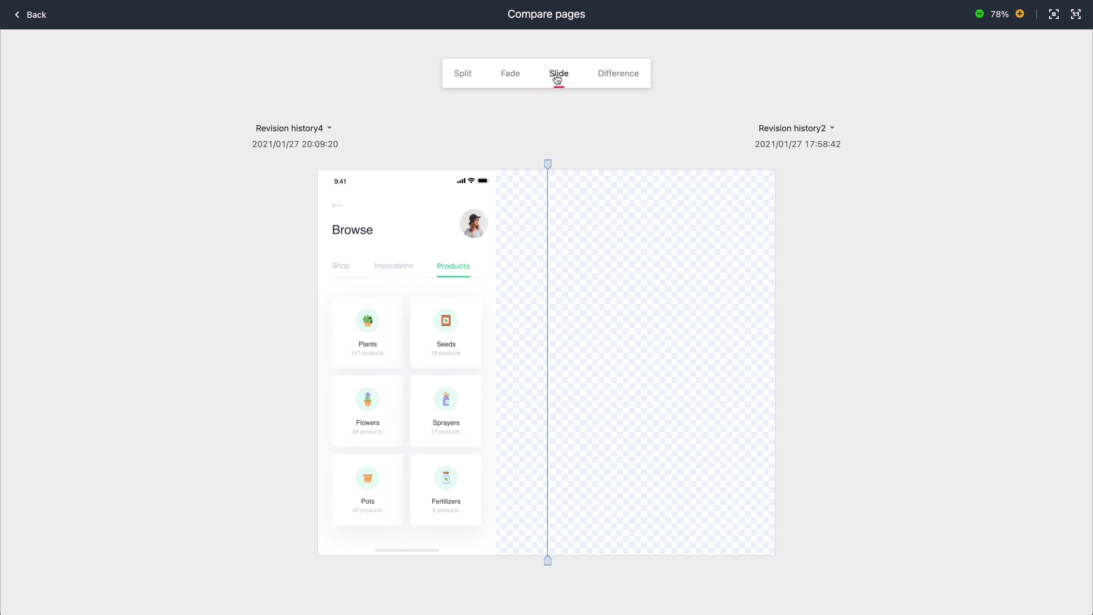
drag(549, 162, 523, 156)
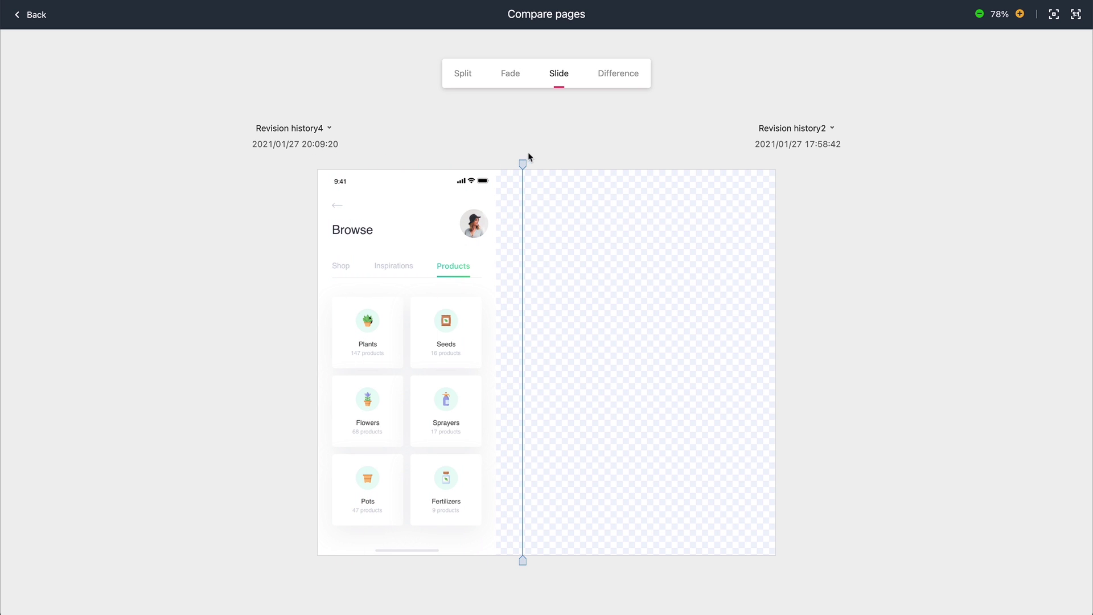
click(630, 79)
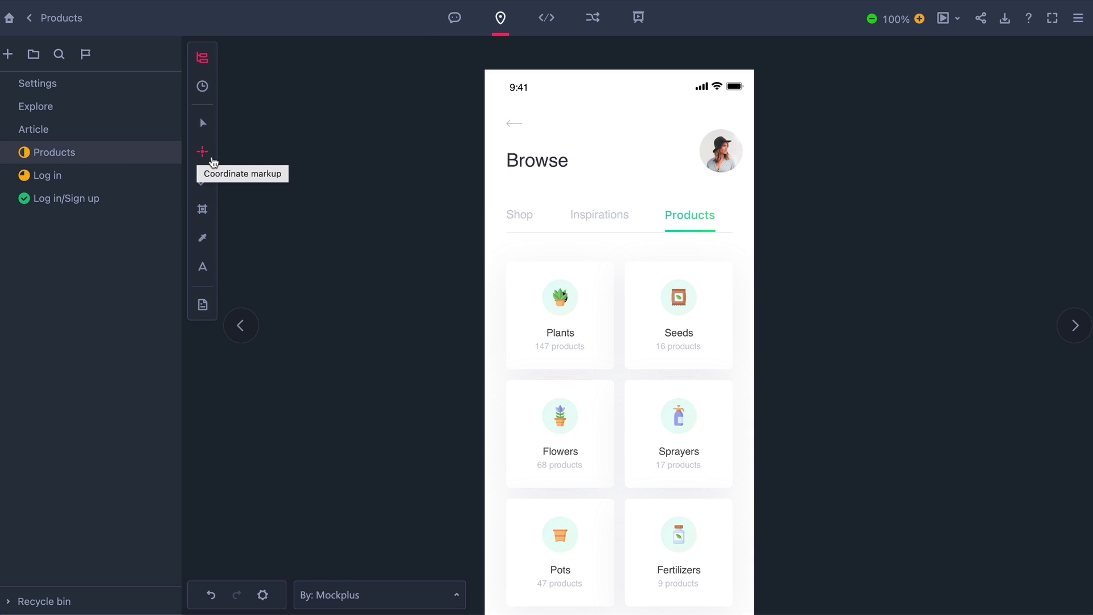
Mark a coordinate point below the Browse title and the 12 pt gap between Plants and Seeds.
click(204, 153)
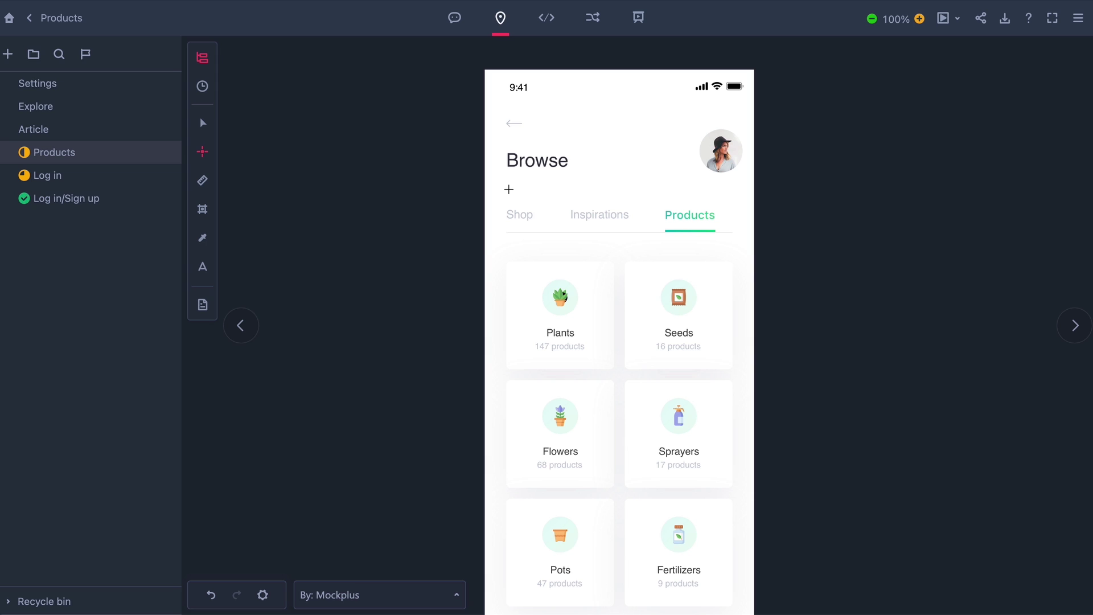
click(509, 189)
click(205, 183)
drag(615, 310, 623, 310)
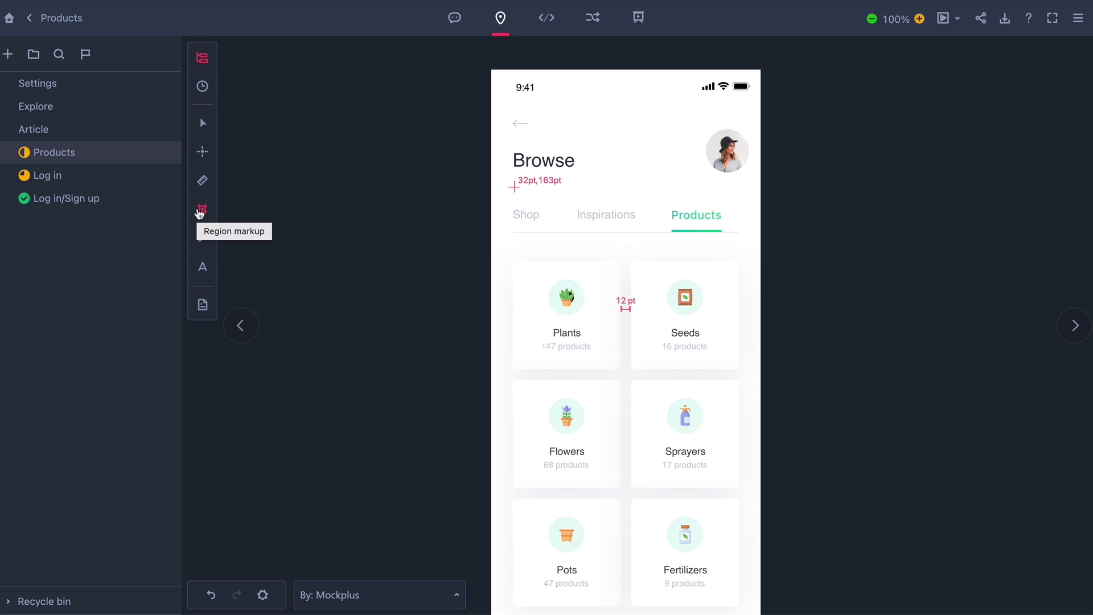
Outline a region markup over the avatar photo.
click(202, 210)
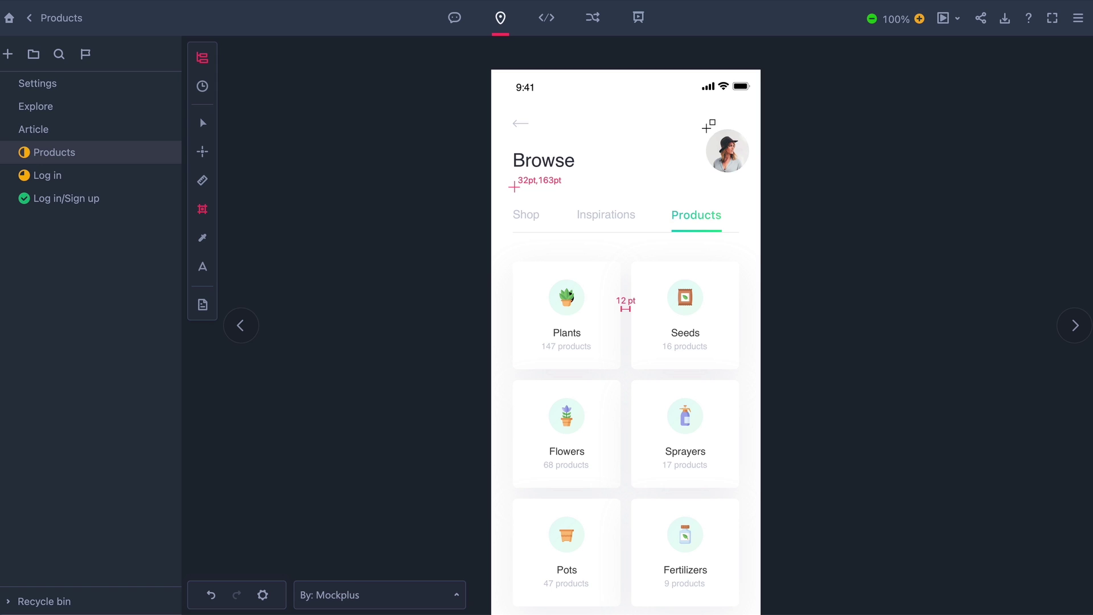
drag(702, 128, 751, 175)
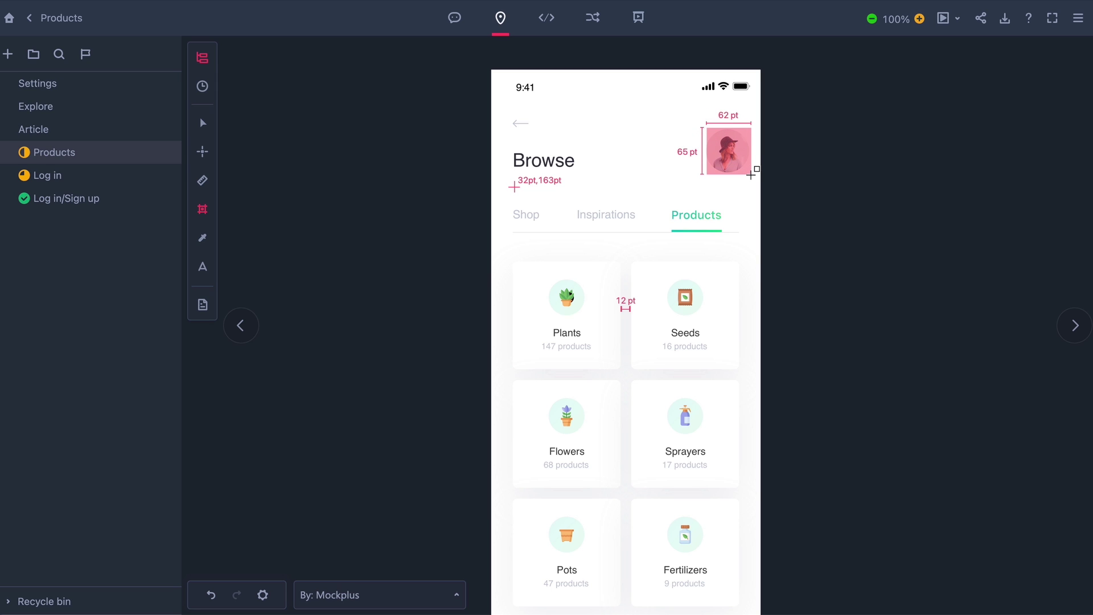
drag(751, 175, 751, 173)
drag(751, 173, 751, 175)
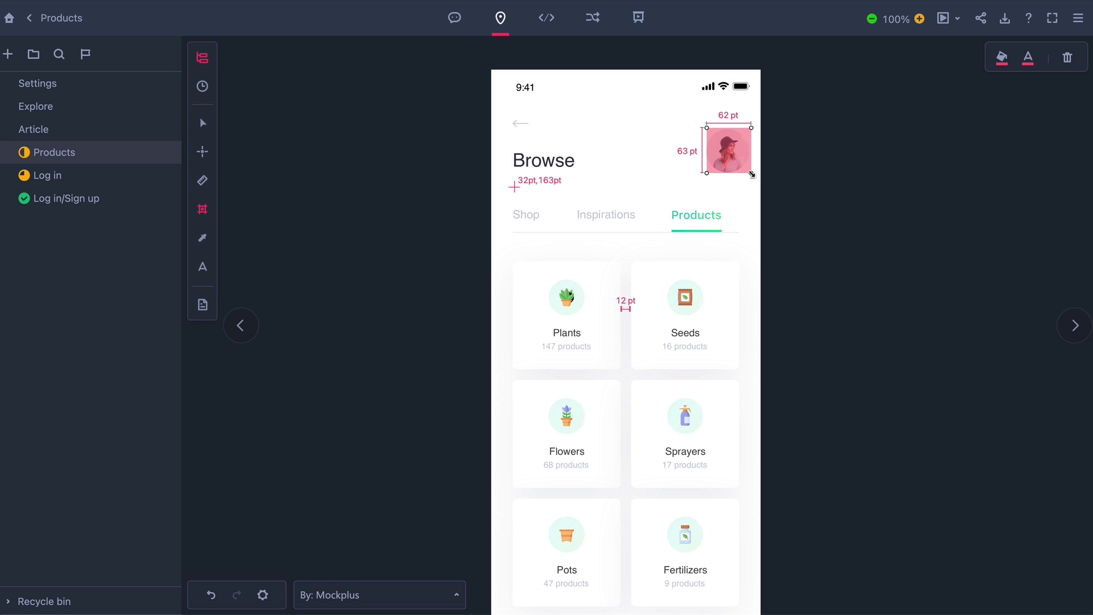
Set the avatar region's width and height labels to 60 pt each.
click(731, 116)
text(60)
key(Return)
click(450, 120)
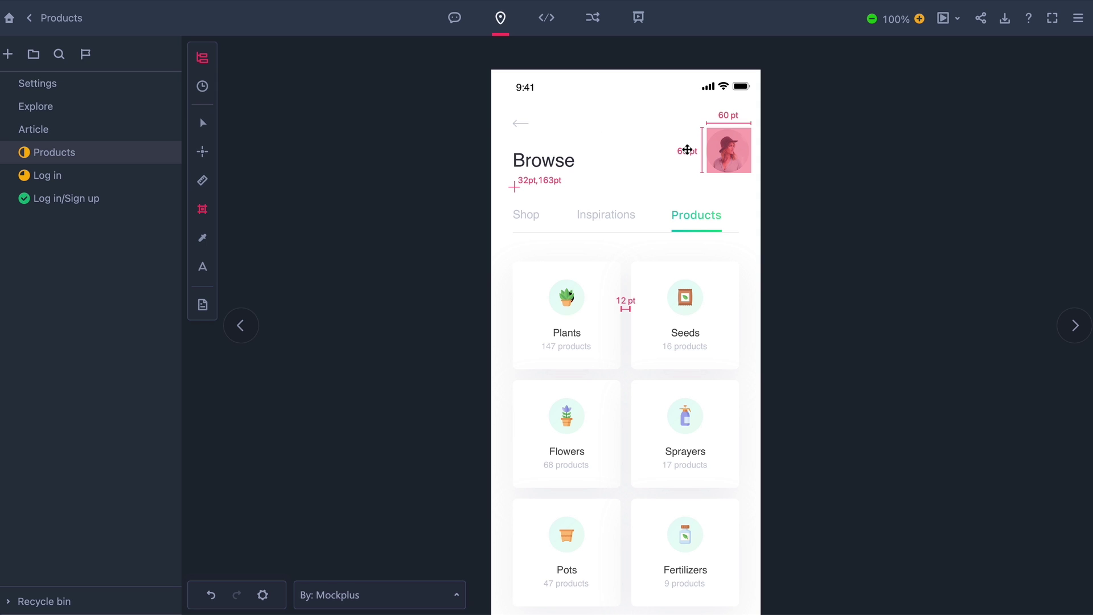
click(687, 151)
text(60)
key(Return)
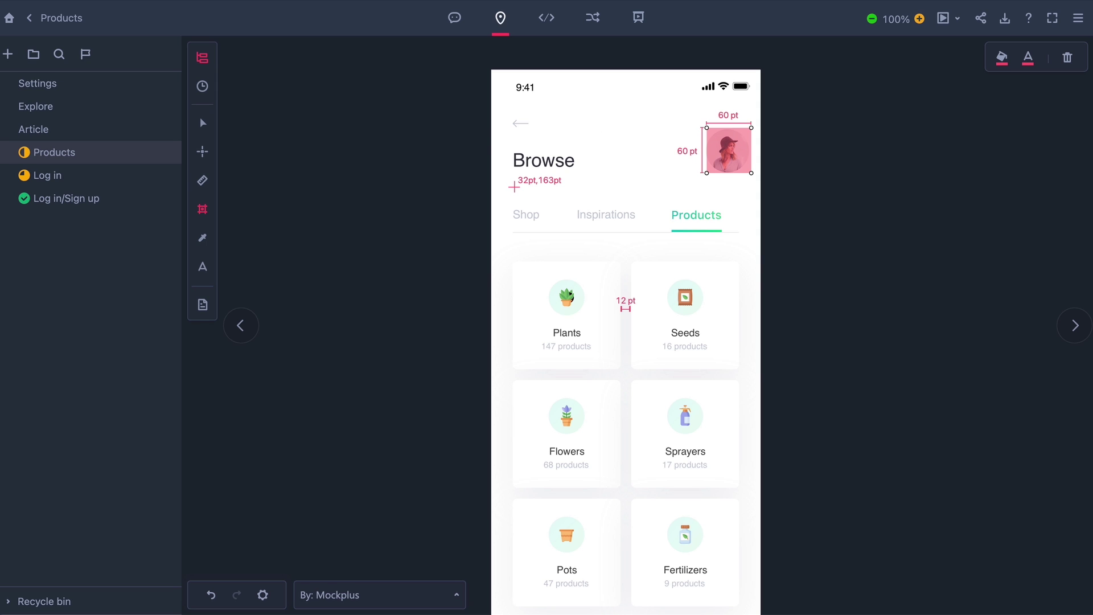
click(387, 140)
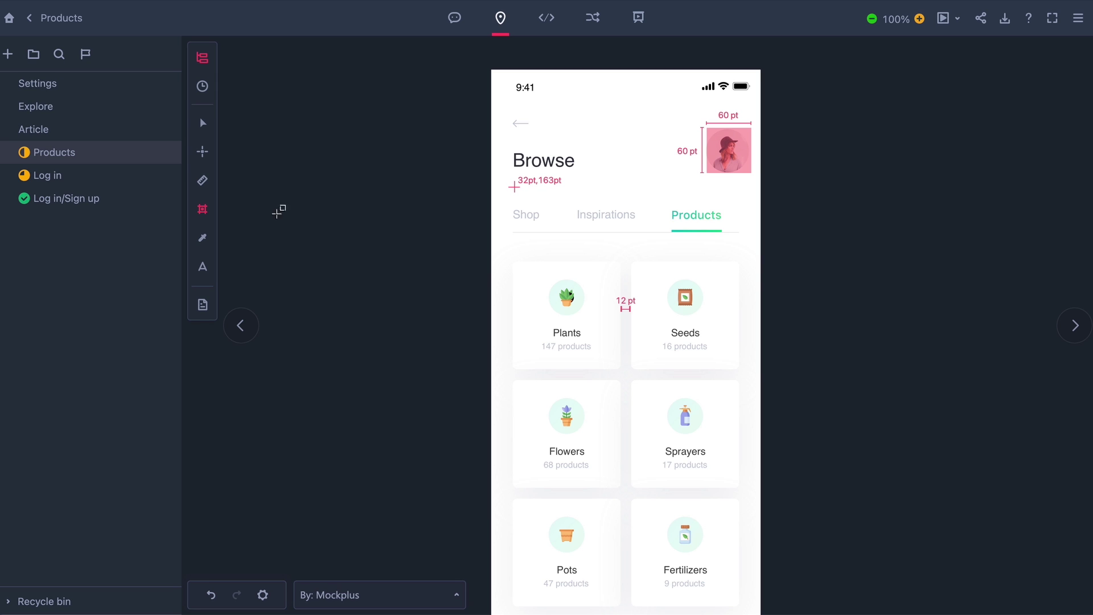
Mark the #E8FAF7 Plants icon colour, note 'Delete this part.' on Seeds, then enter Development mode.
click(206, 243)
click(553, 298)
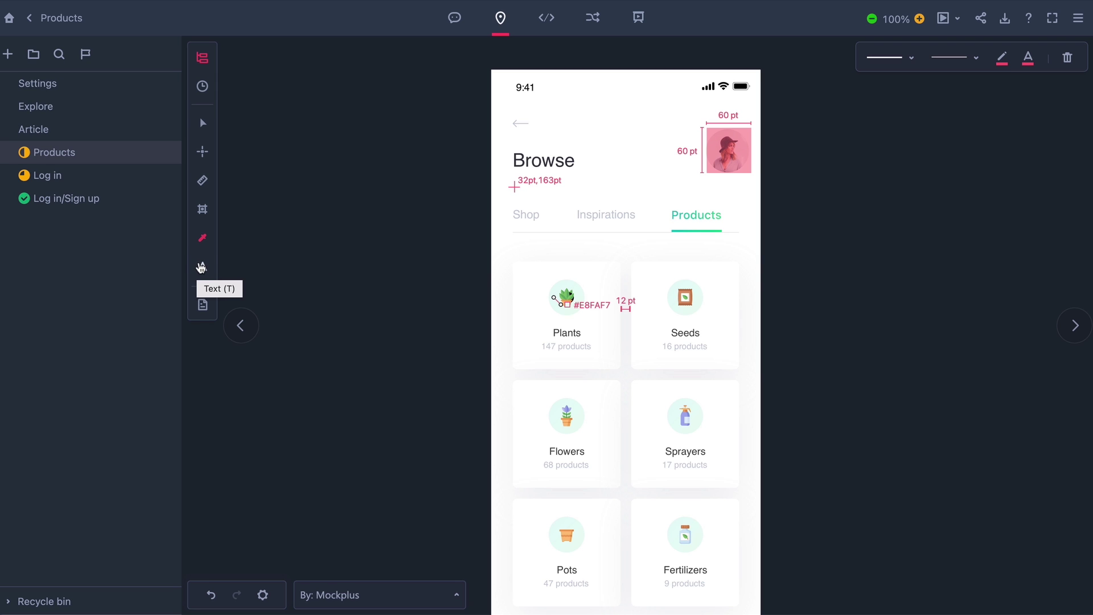
click(204, 266)
click(723, 335)
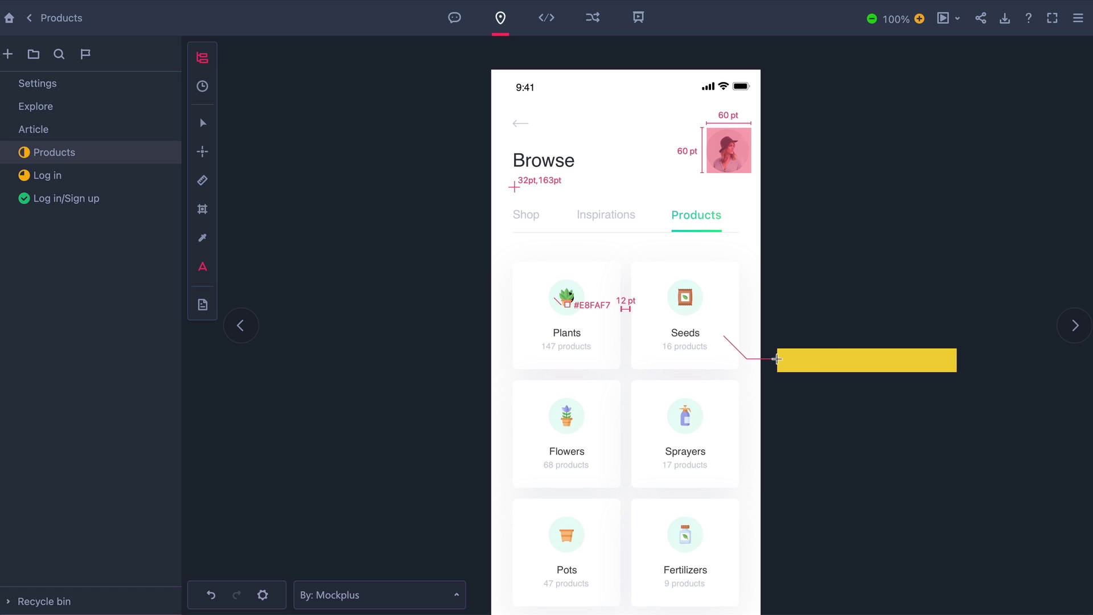
text(D)
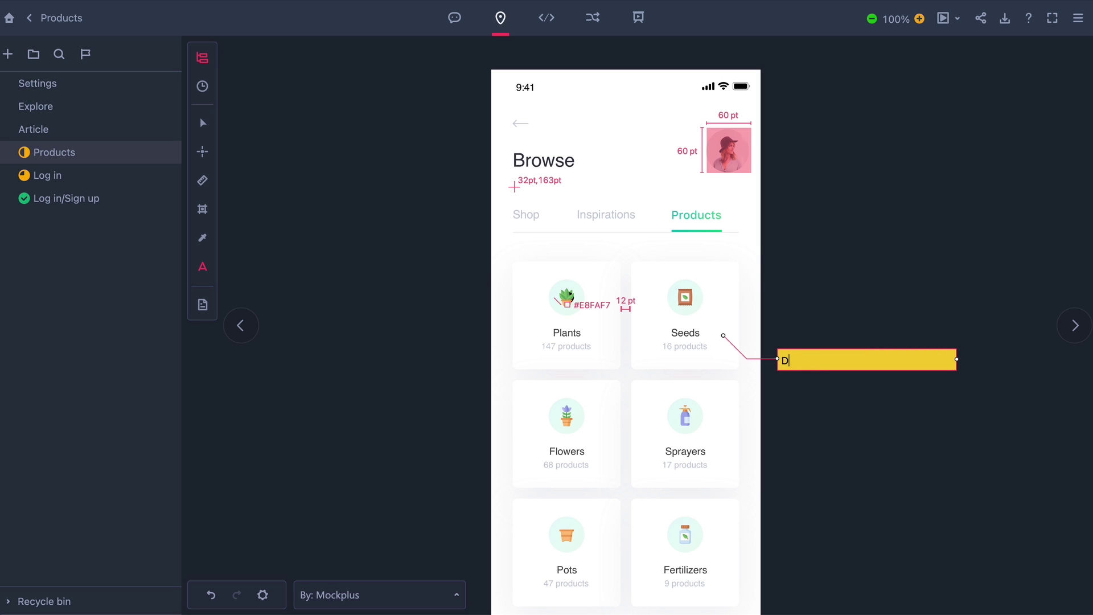
text(elete this part.)
click(919, 270)
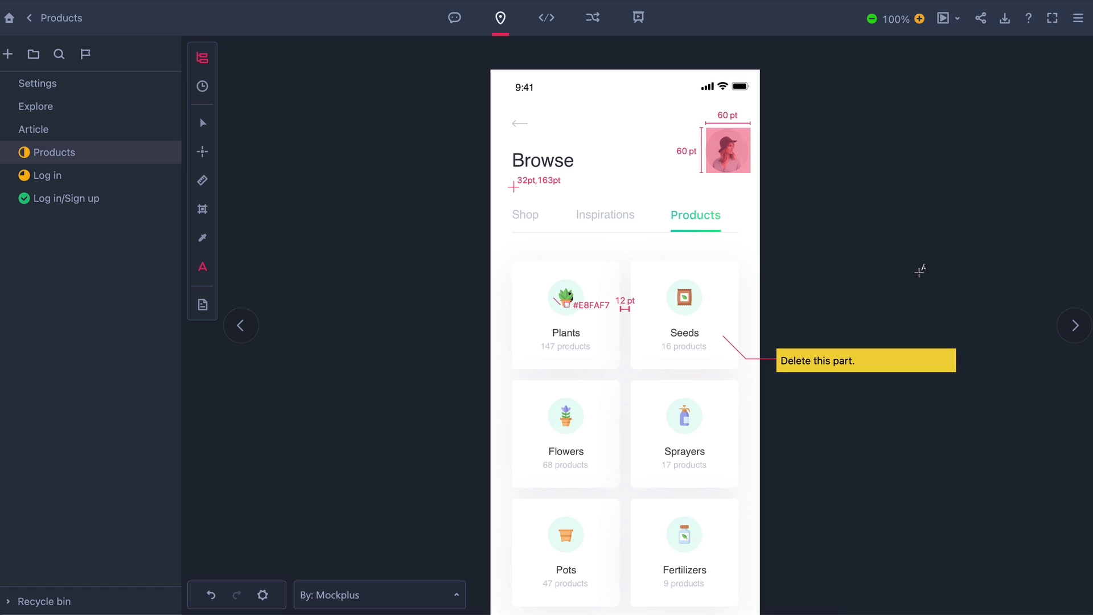
key(alt+3)
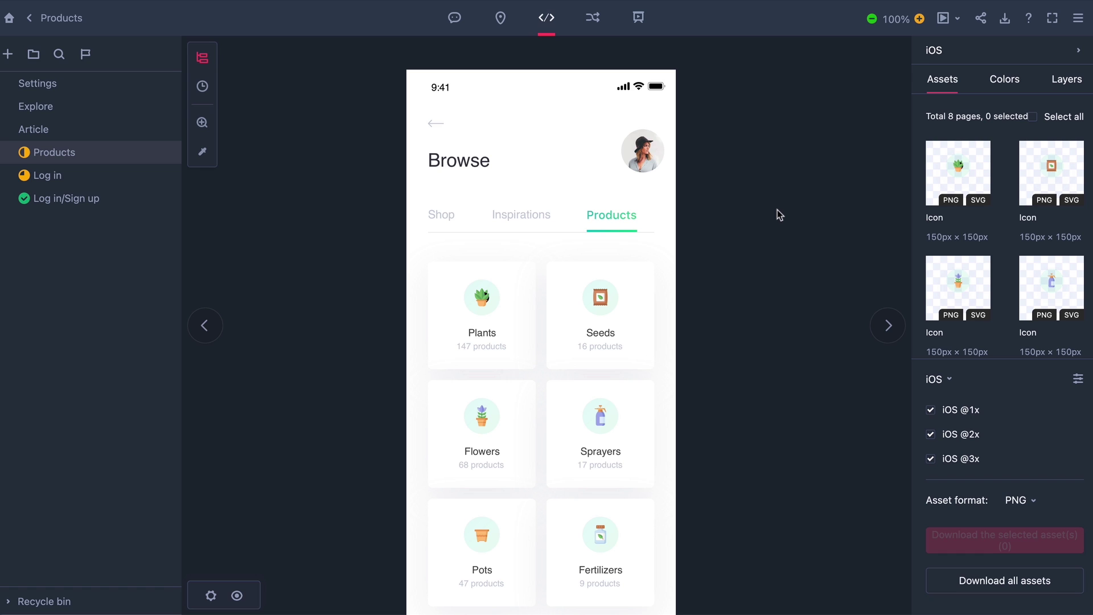
Copy the Browse title's Objective-C code and show the development platform choices.
click(467, 163)
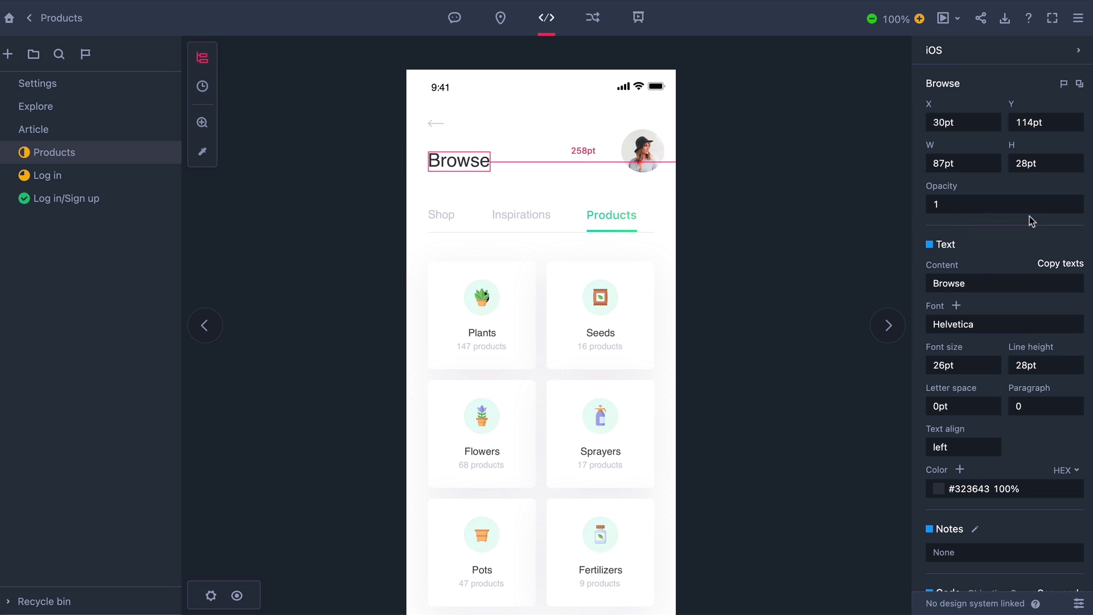
scroll(1030, 216, down, 3)
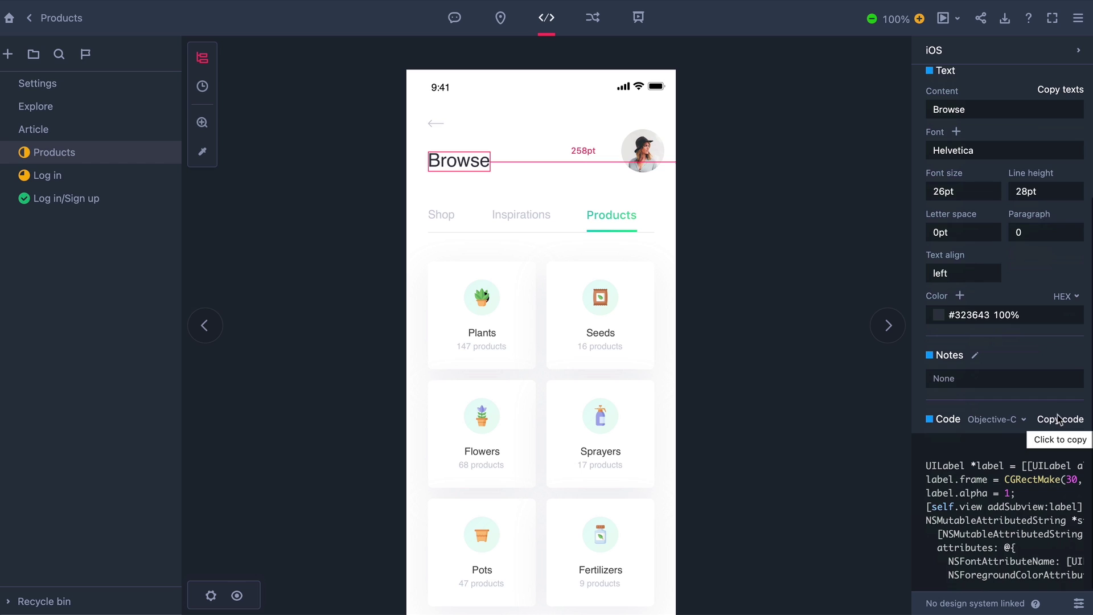
click(1059, 421)
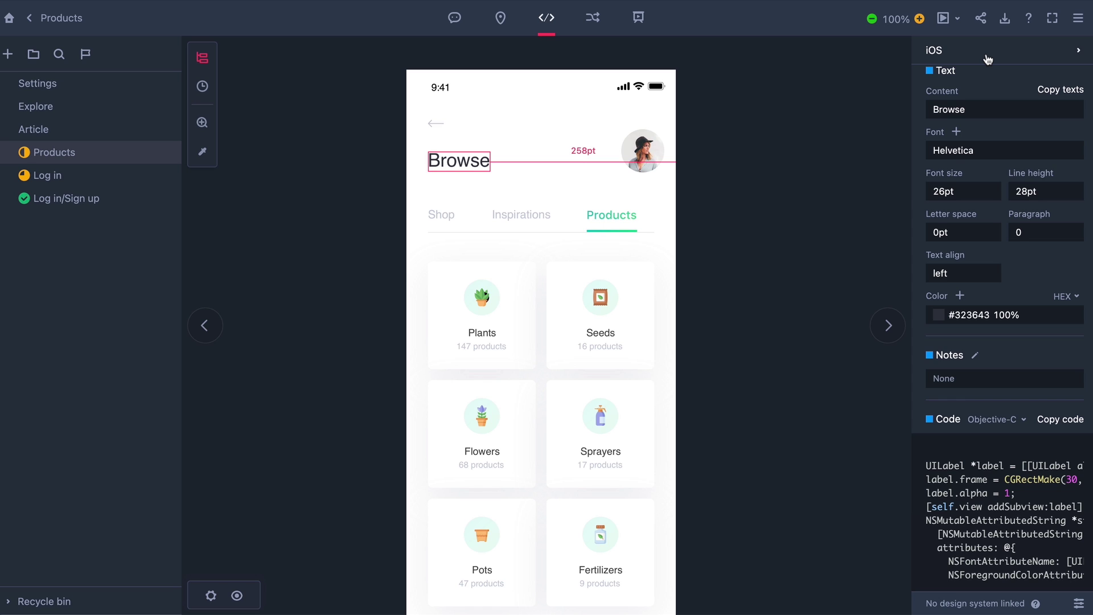
click(988, 57)
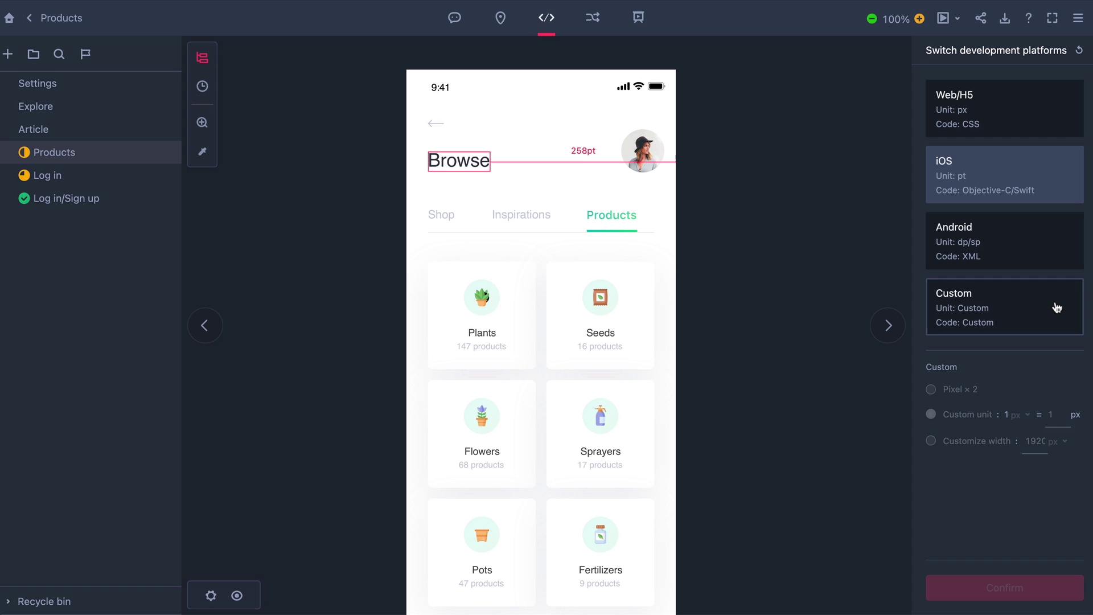
Switch specs to Android, download the avatar as a PNG asset (P (1).zip), then enter Prototype mode.
click(1054, 244)
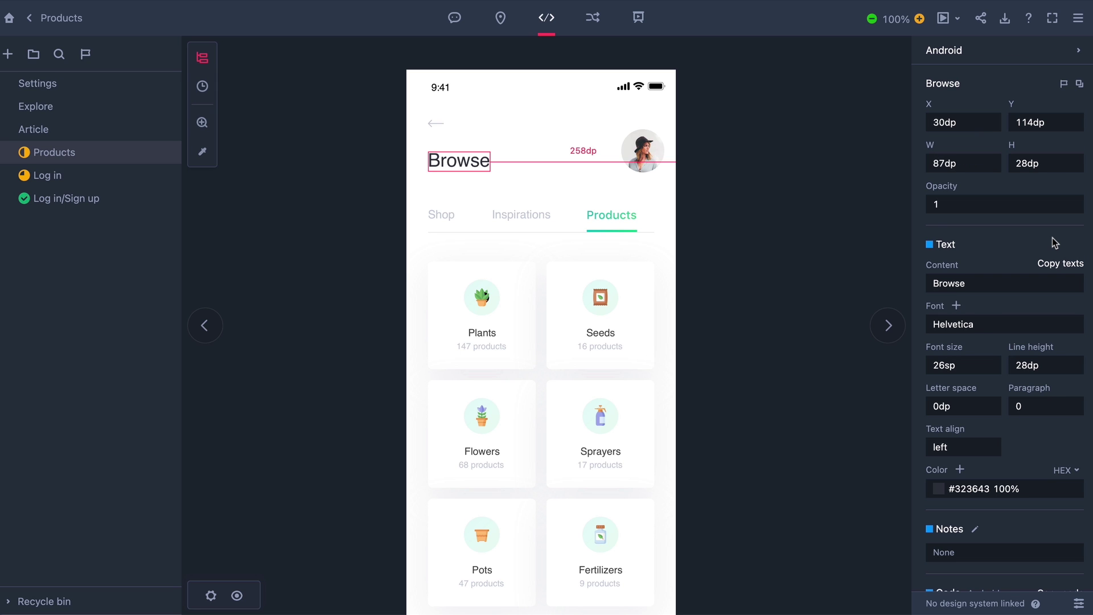
click(655, 146)
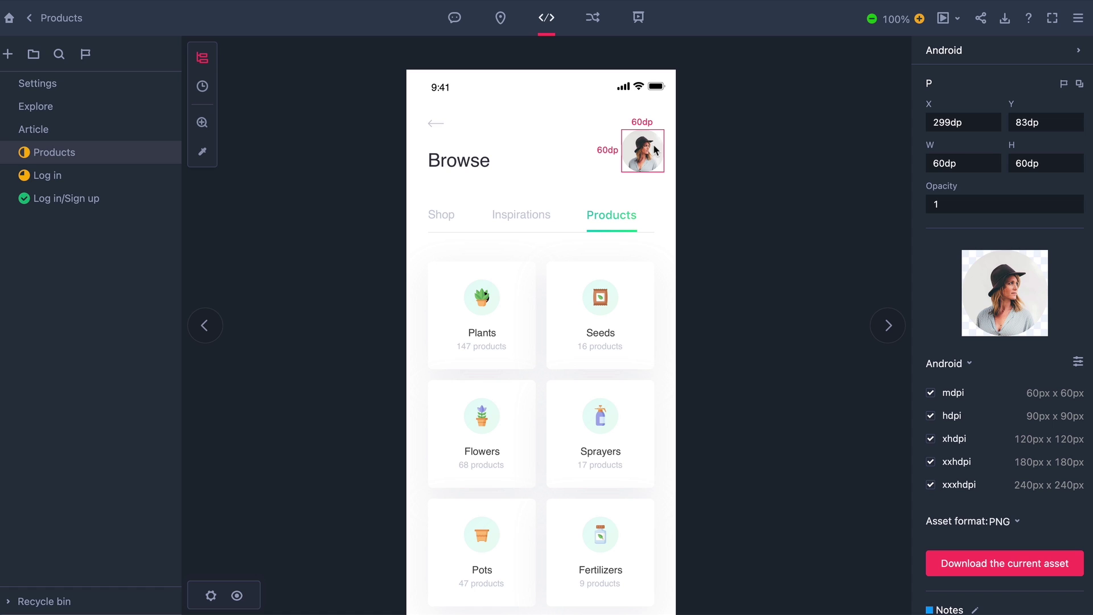
click(1079, 362)
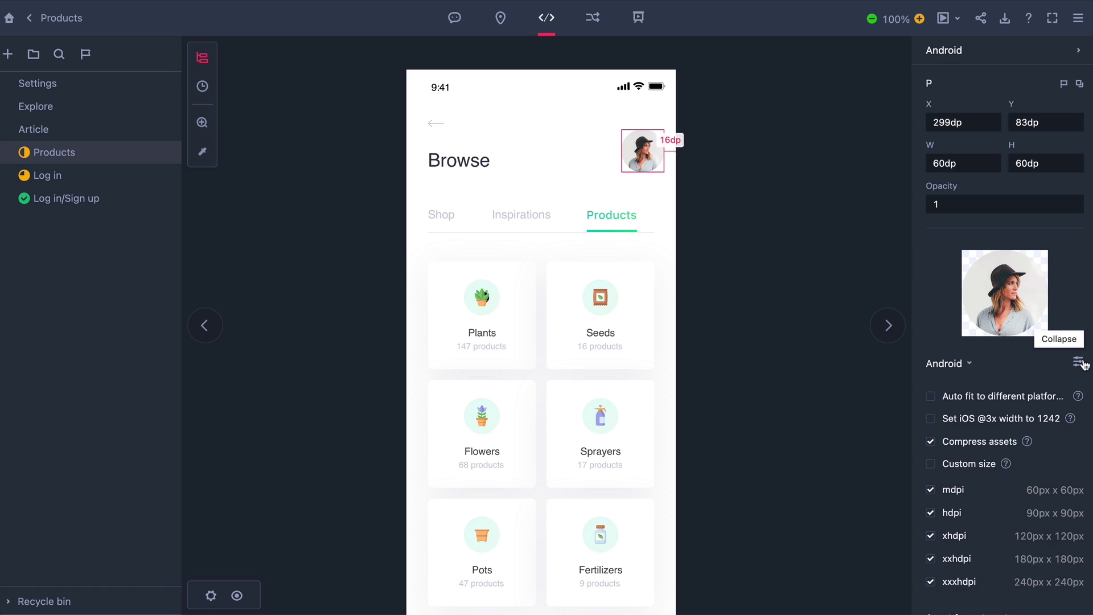
click(1079, 363)
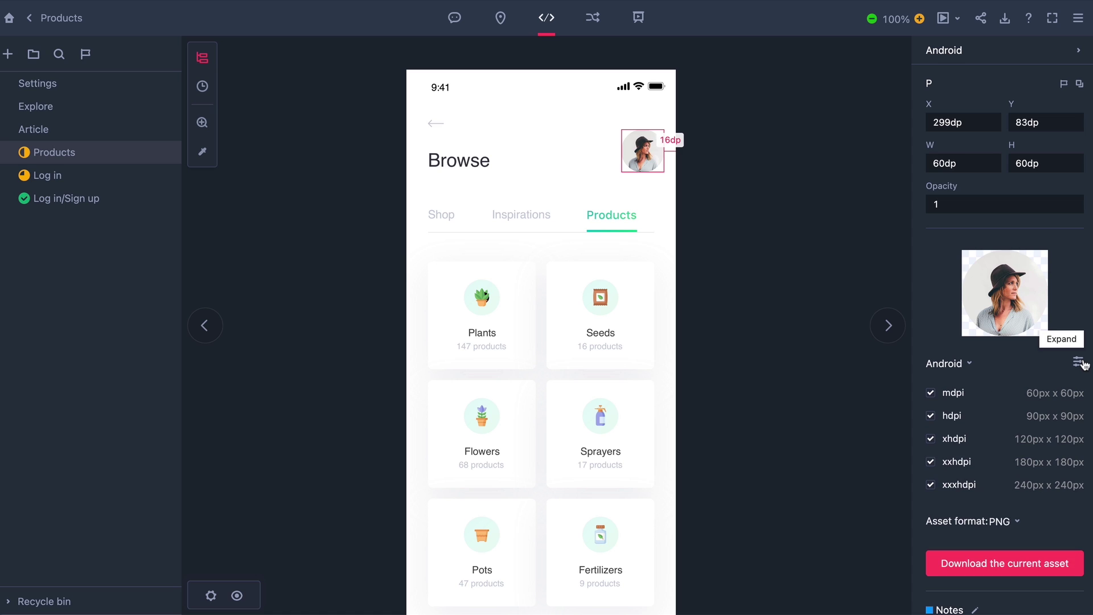
click(1011, 521)
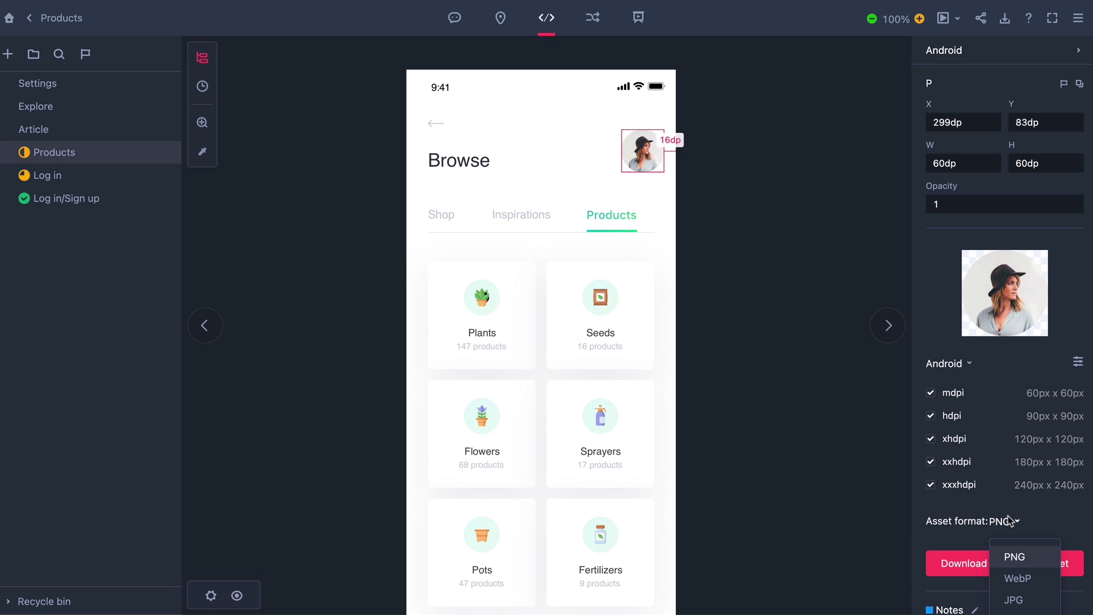
click(1011, 521)
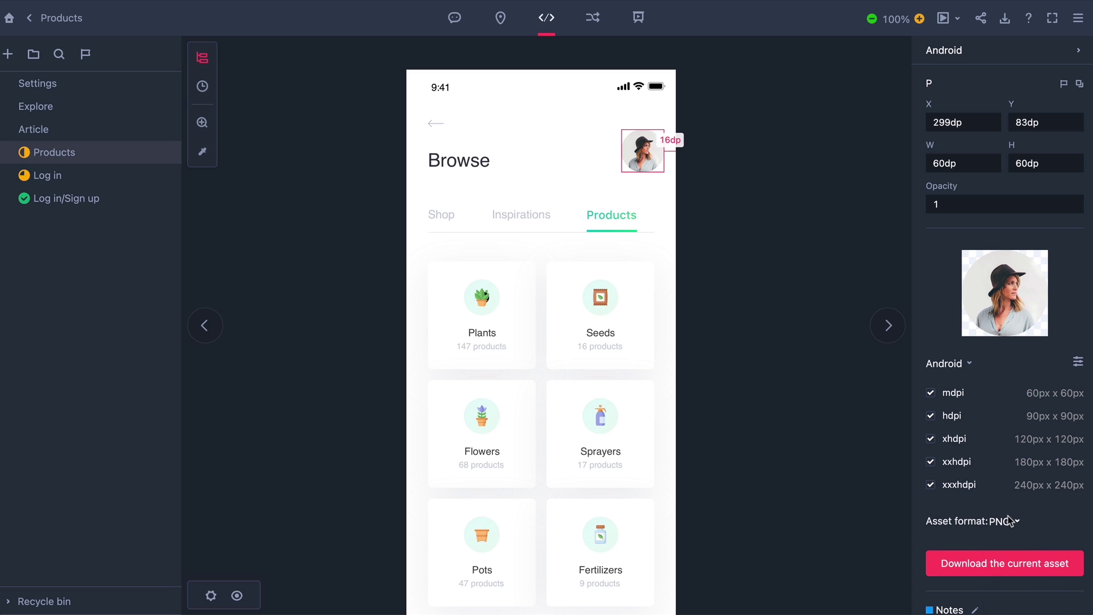
click(1004, 567)
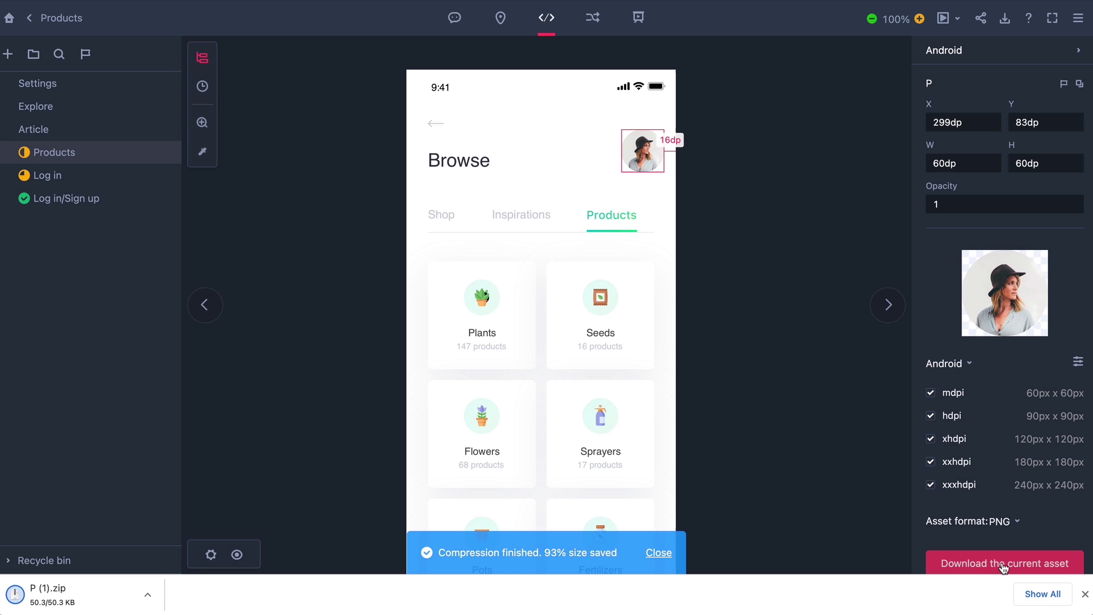
key(alt+4)
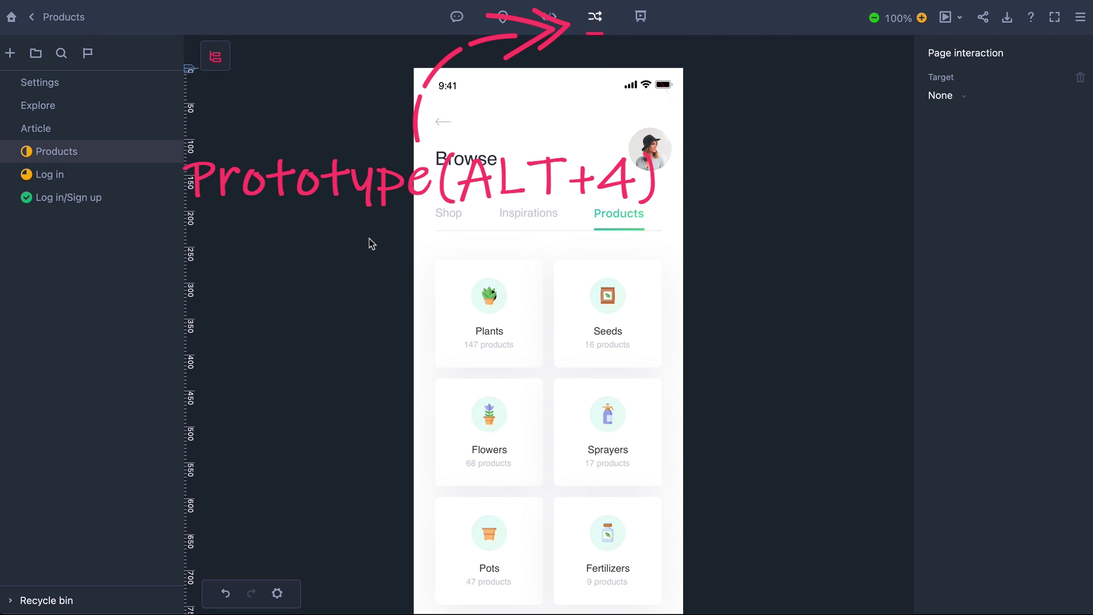
Add a Plants card interaction linking to the Article page, then start the presentation preview.
double_click(488, 306)
mouse_move(488, 308)
mouse_down()
mouse_move(312, 196)
mouse_move(127, 137)
mouse_up()
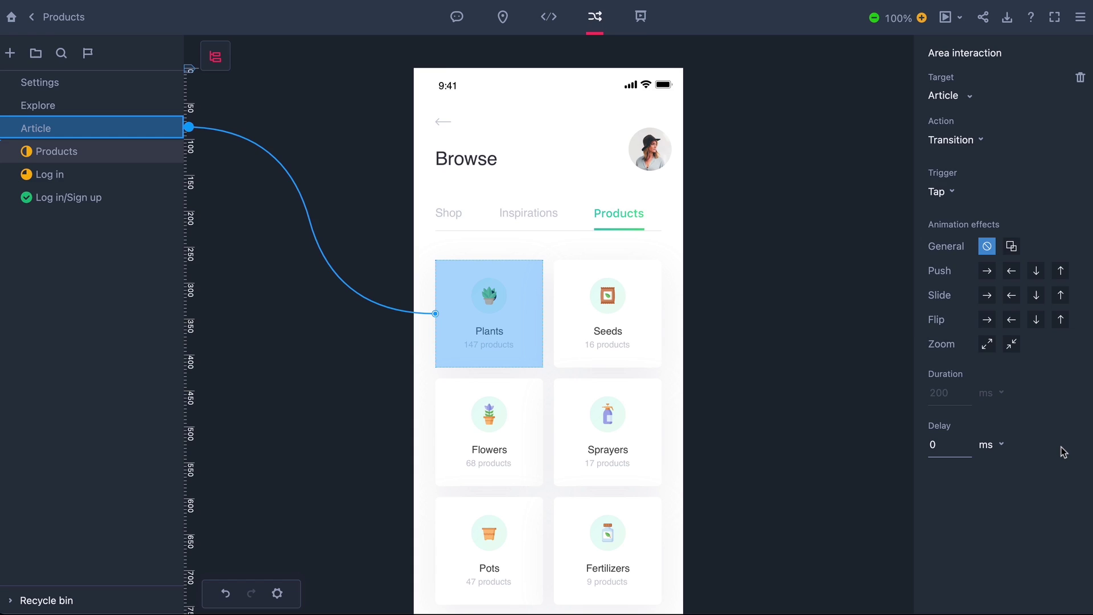
key(alt+5)
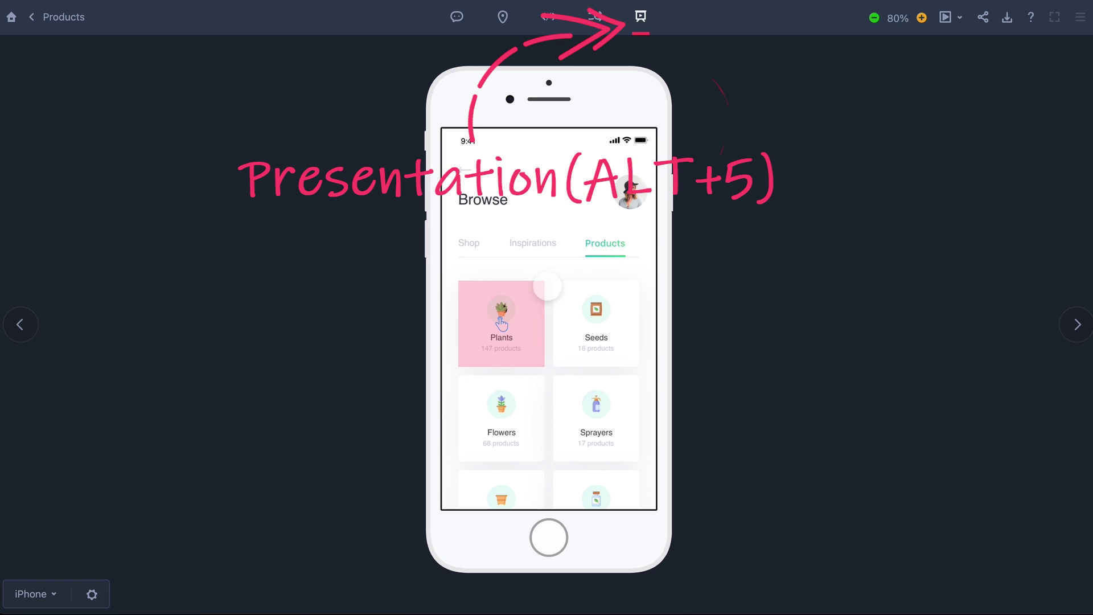
Tap the Plants card in the preview and scroll through the '16 Best Plants That Thrive In Your Bedroom' article.
click(521, 291)
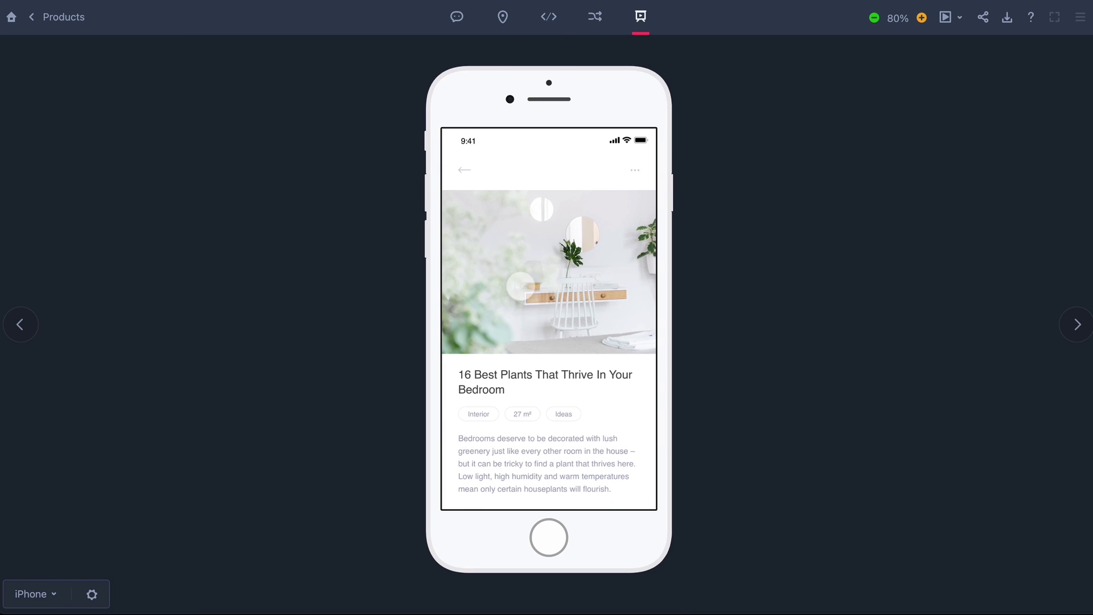
scroll(529, 268, down, 3)
scroll(545, 245, up, 2)
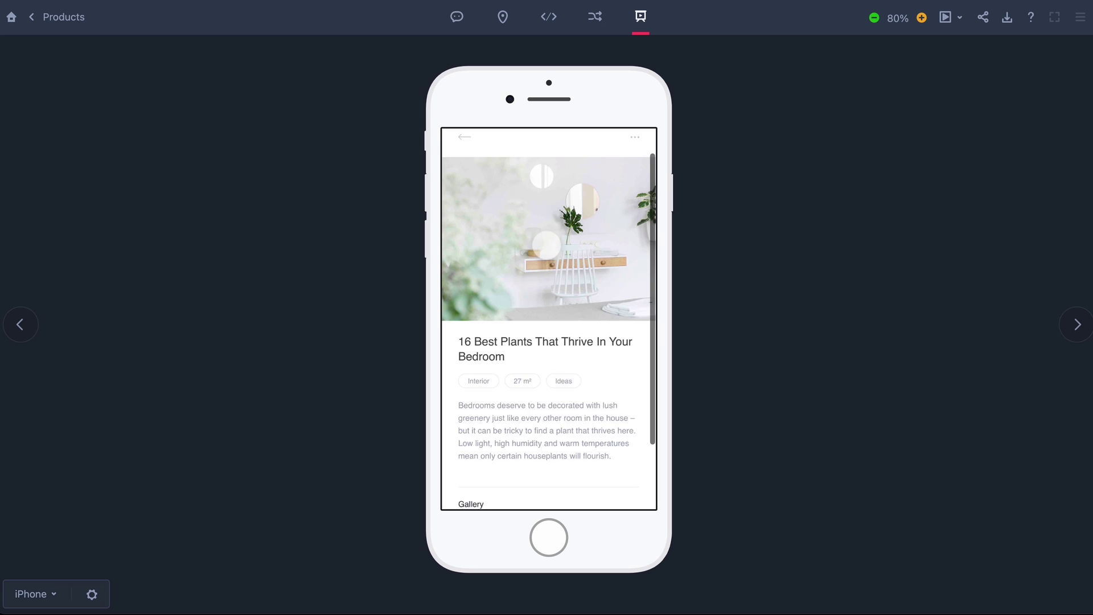
scroll(549, 318, up, 1)
scroll(549, 319, down, 3)
scroll(548, 319, up, 3)
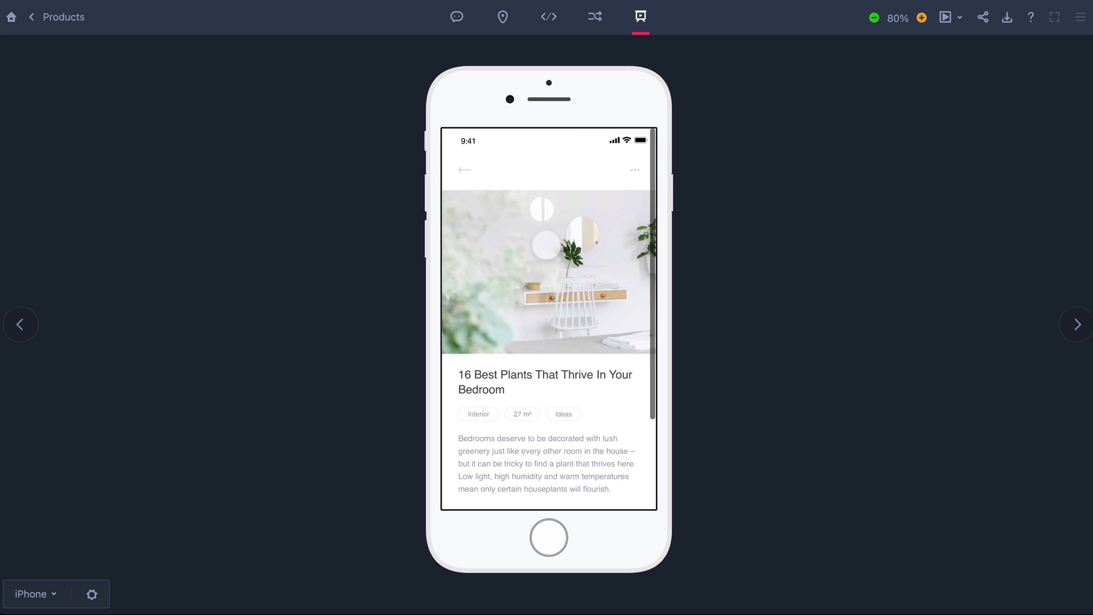